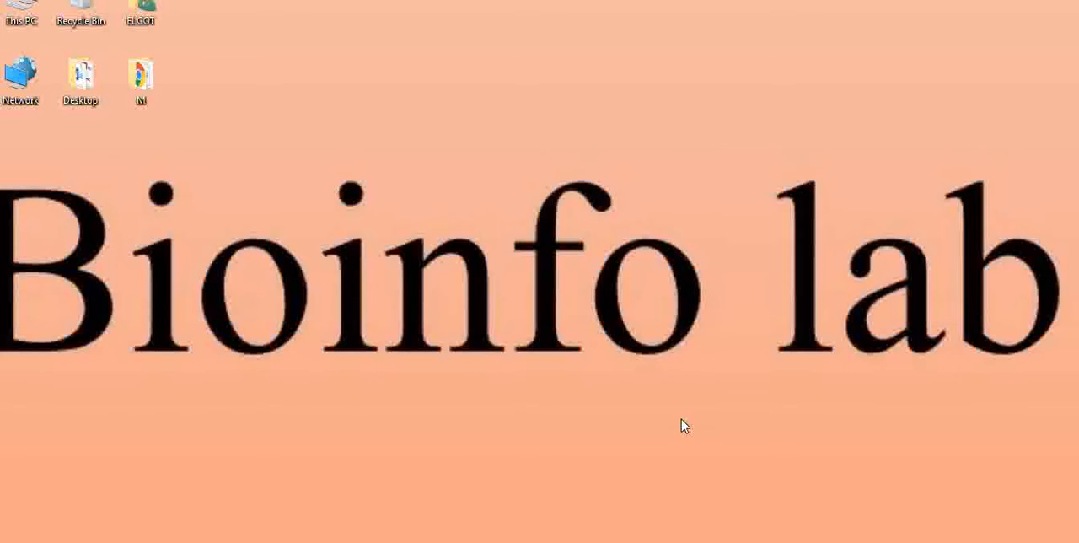
- Switch to Chrome, open the Achilles Blind Docking Server site from the search results and go to its login
{"action": "mouse_move", "coordinate": [404, 542]}
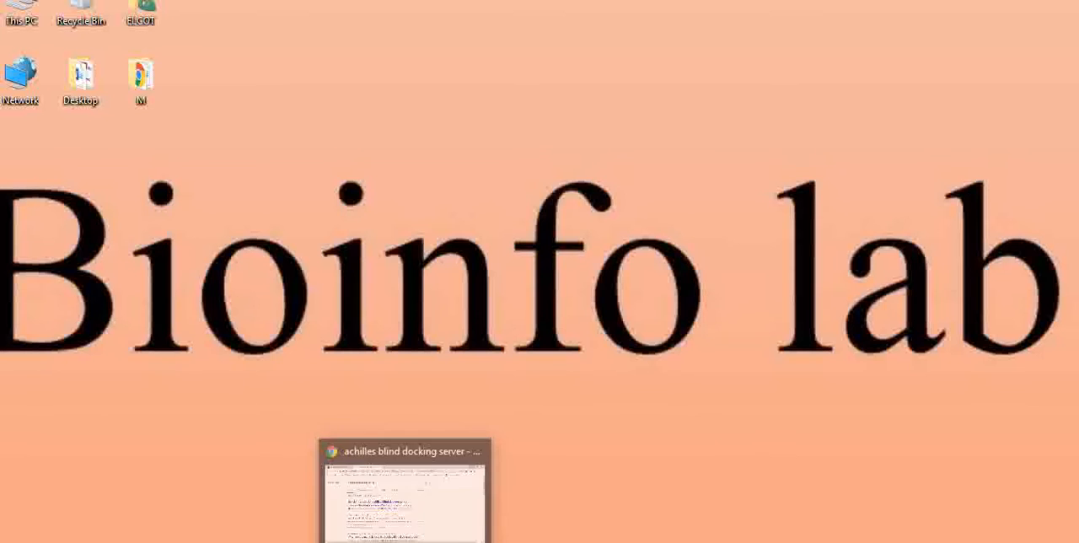
{"action": "left_click", "coordinate": [404, 539]}
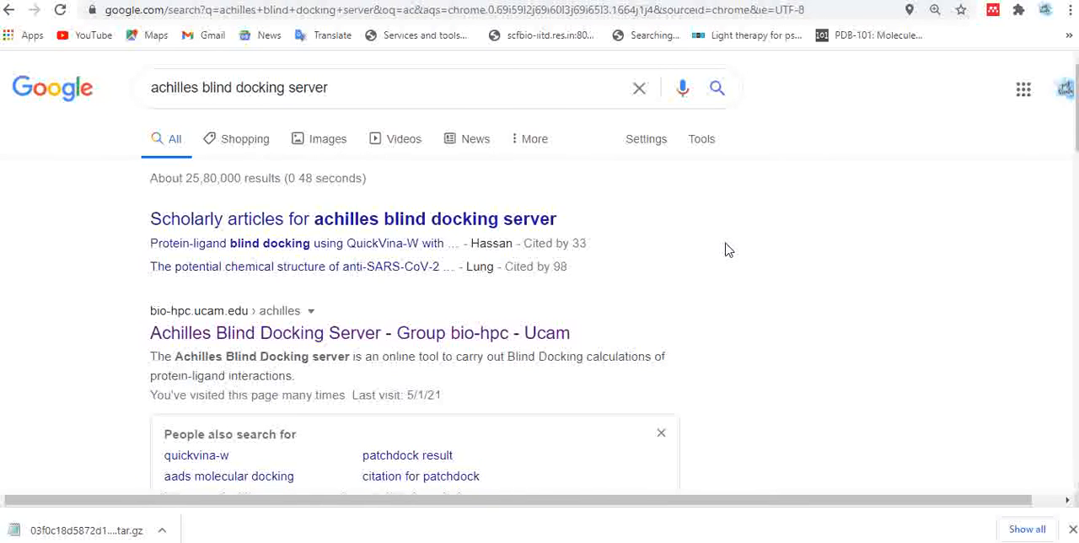
{"action": "scroll", "coordinate": [728, 250], "scroll_direction": "down", "scroll_amount": 2}
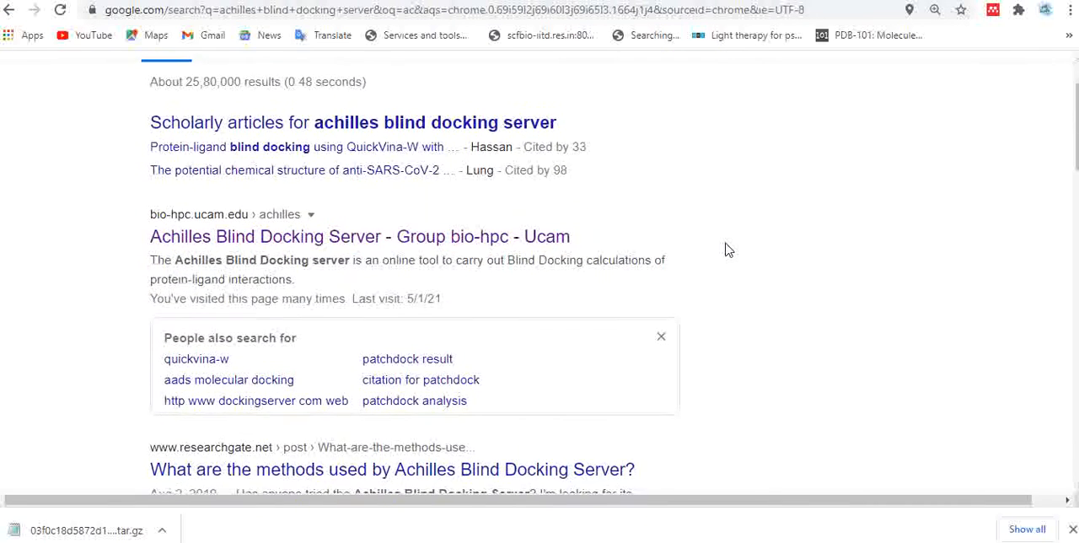
{"action": "scroll", "coordinate": [728, 250], "scroll_direction": "down", "scroll_amount": 1}
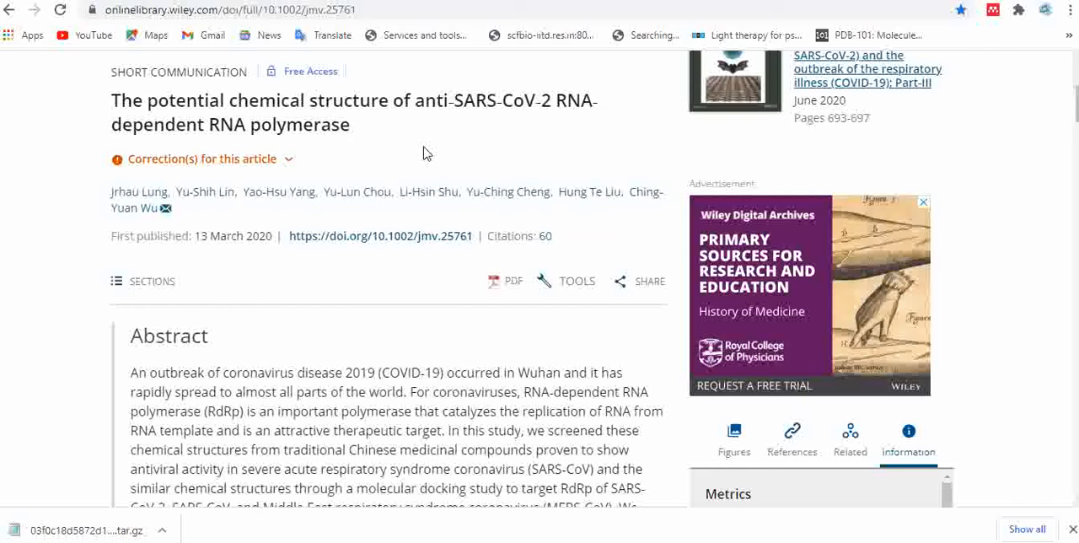
{"action": "left_click", "coordinate": [388, 1]}
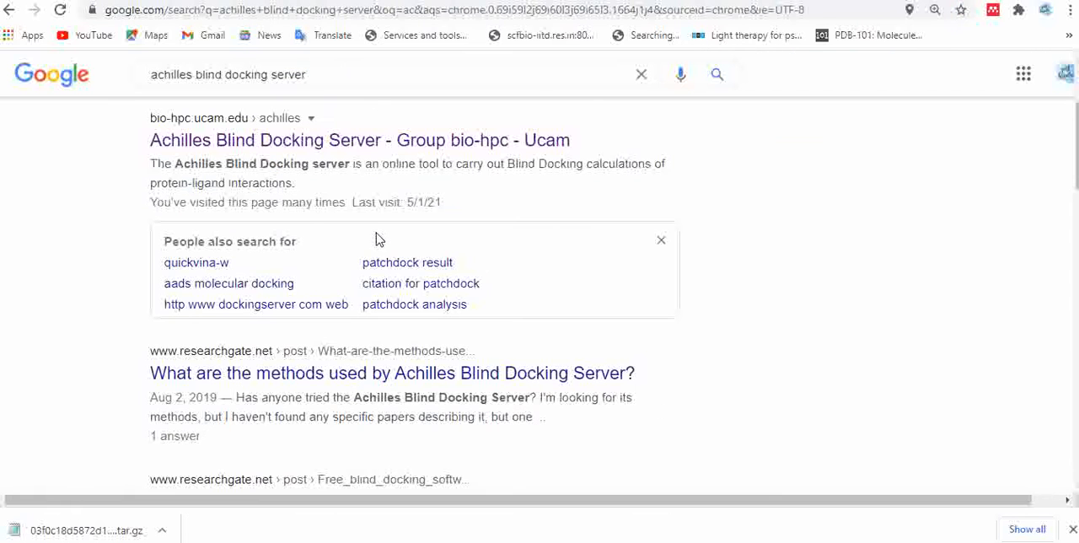
{"action": "left_click", "coordinate": [356, 140]}
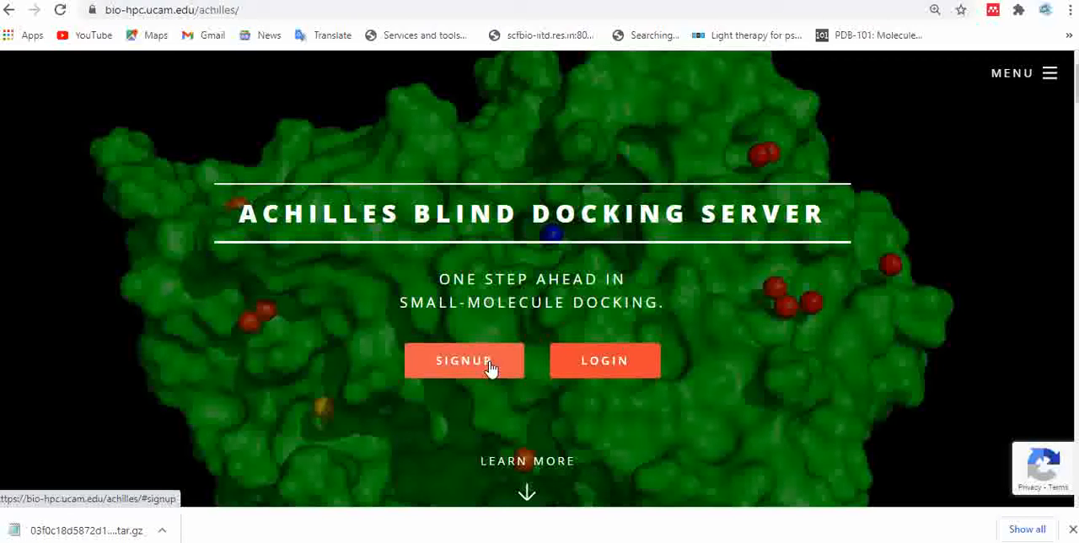
{"action": "left_click", "coordinate": [572, 374]}
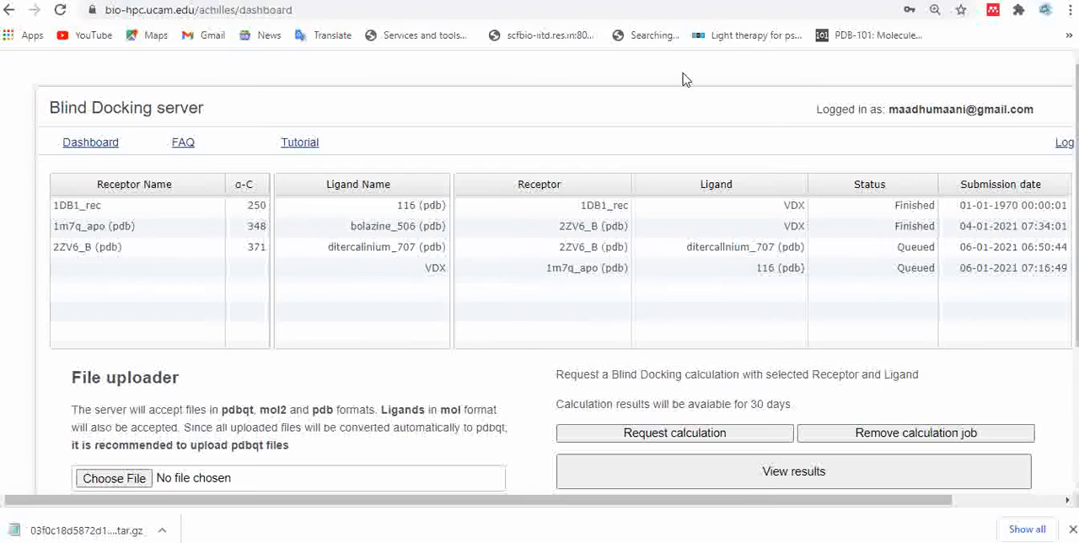
- Upload protein.pdb from drive D to the docking server and submit it as receptor
{"action": "scroll", "coordinate": [684, 79], "scroll_direction": "down", "scroll_amount": 1}
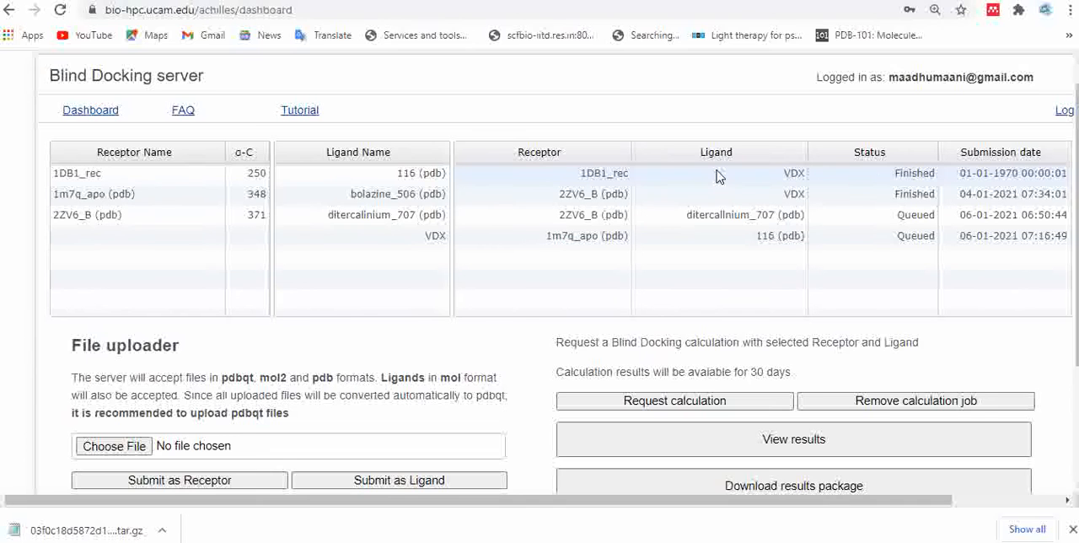
{"action": "scroll", "coordinate": [559, 271], "scroll_direction": "down", "scroll_amount": 3}
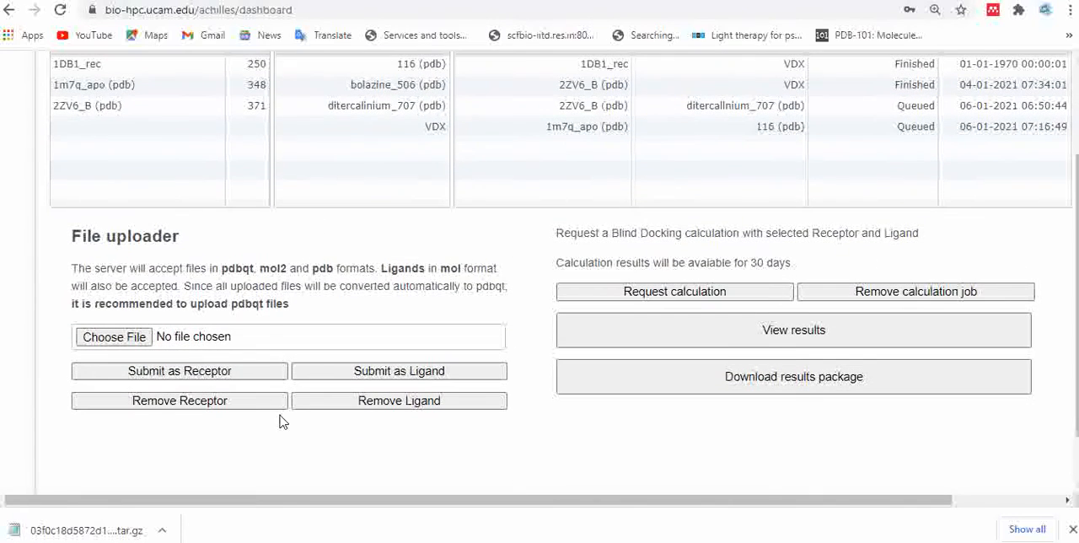
{"action": "left_click", "coordinate": [105, 348]}
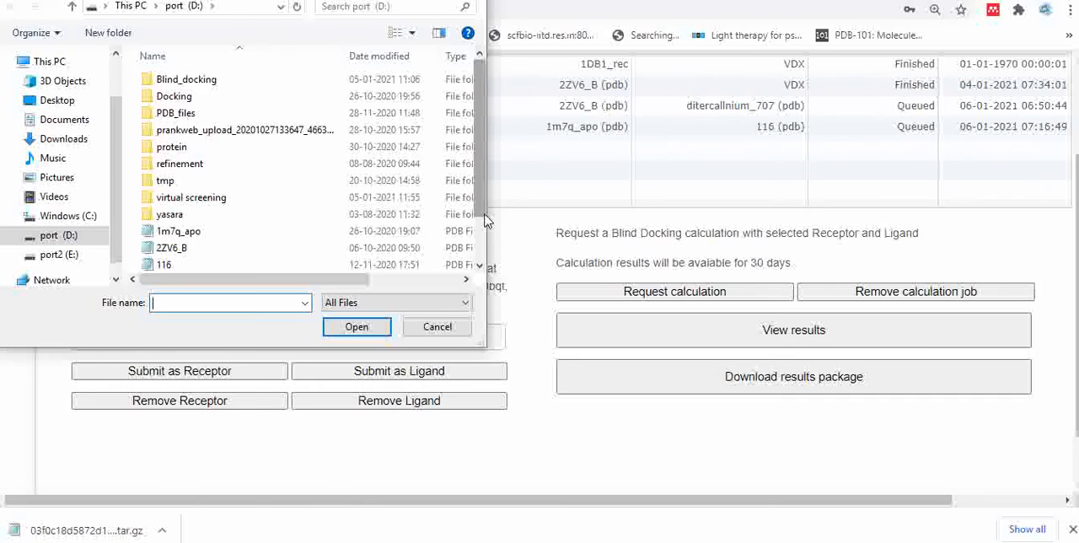
{"action": "scroll", "coordinate": [477, 229], "scroll_direction": "down", "scroll_amount": 1}
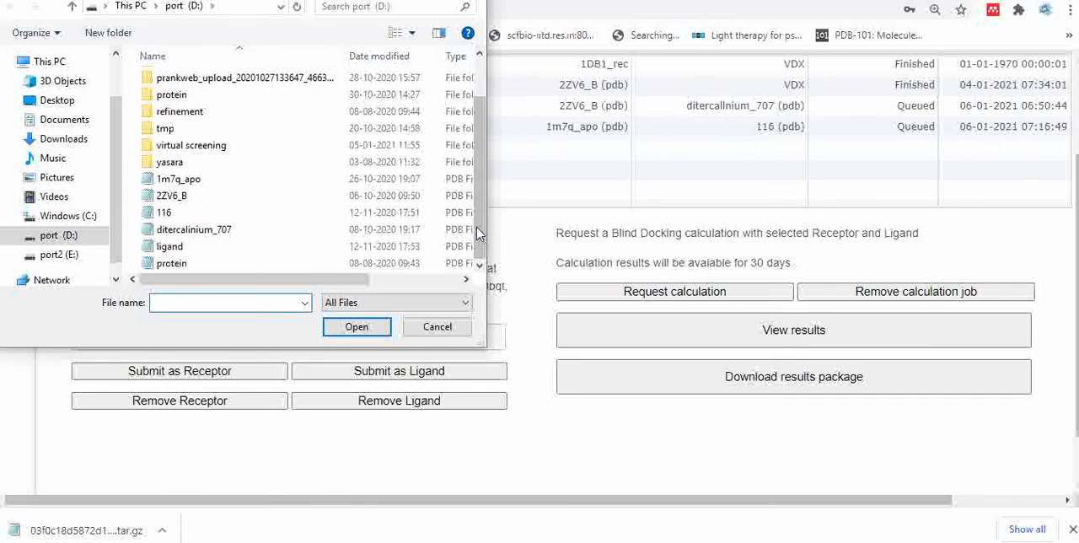
{"action": "double_click", "coordinate": [371, 263]}
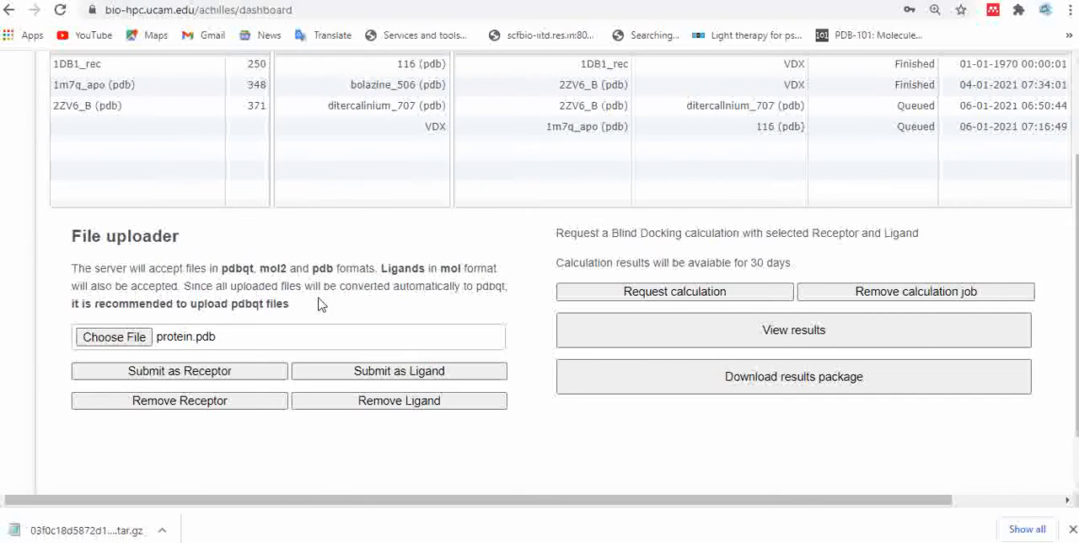
{"action": "left_click", "coordinate": [256, 370]}
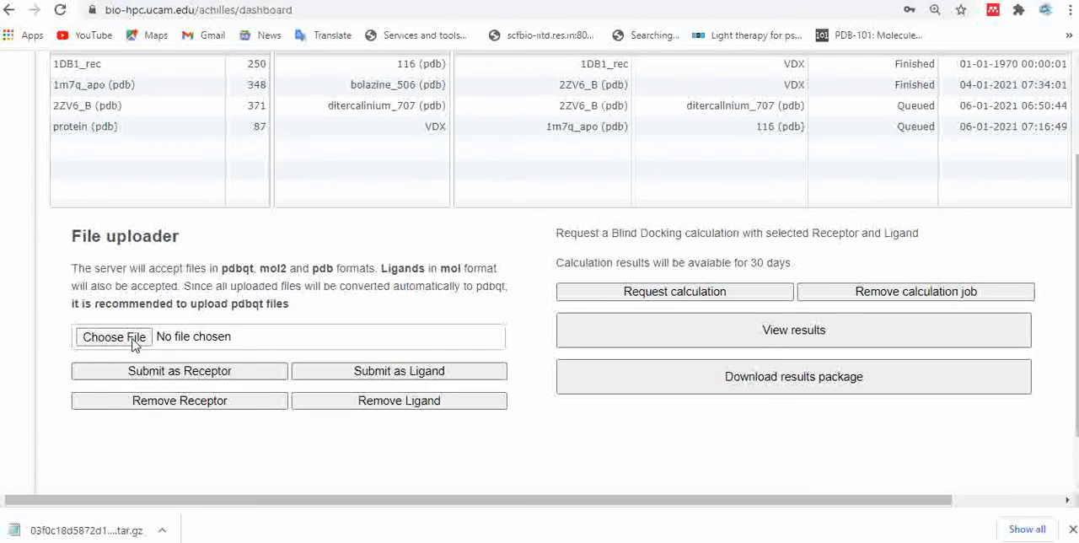
- Upload the PDB file named ligand from drive D and submit it as ligand
{"action": "left_click", "coordinate": [133, 341]}
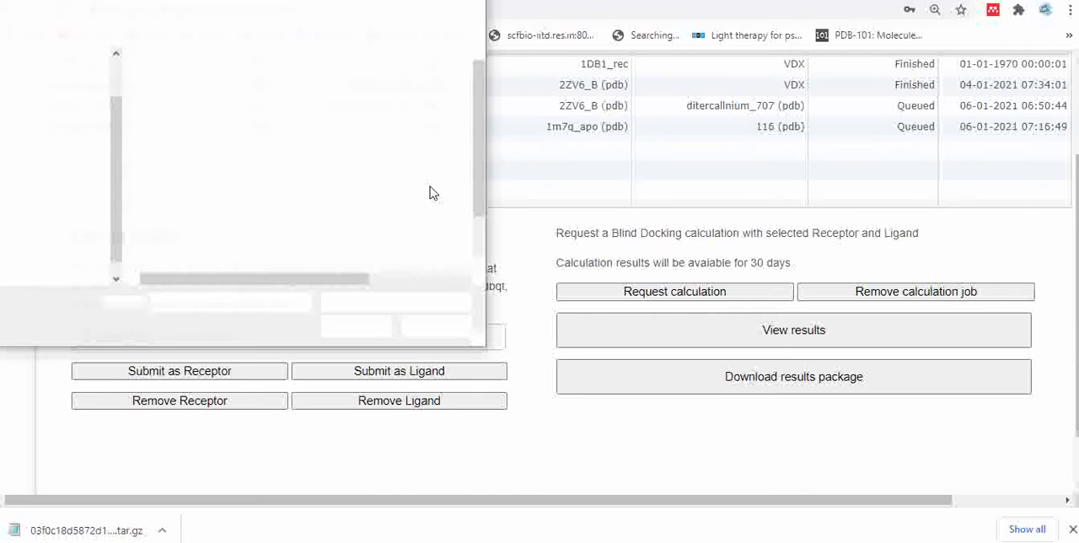
{"action": "scroll", "coordinate": [482, 259], "scroll_direction": "down", "scroll_amount": 1}
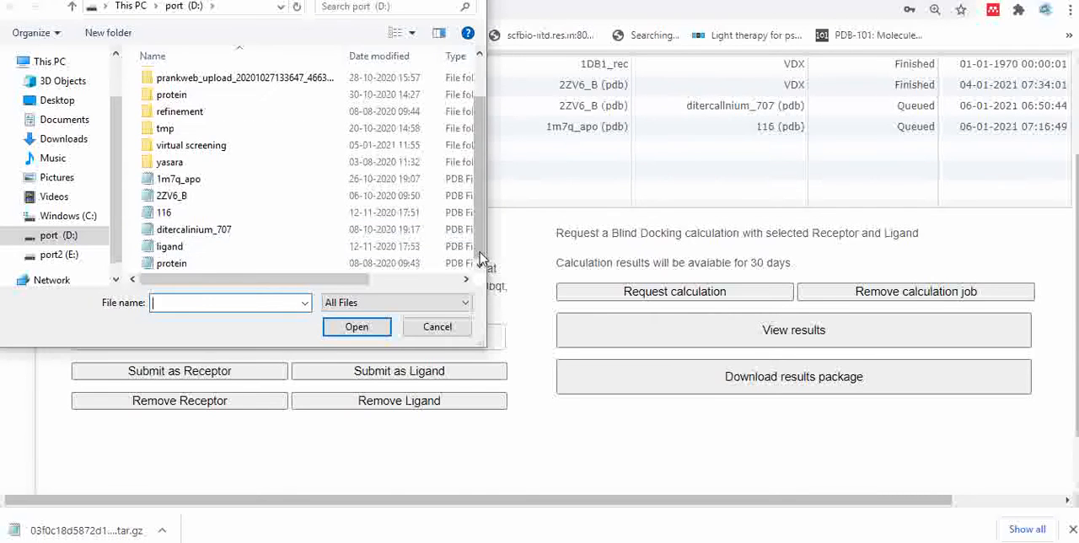
{"action": "double_click", "coordinate": [446, 246]}
{"action": "left_click", "coordinate": [424, 371]}
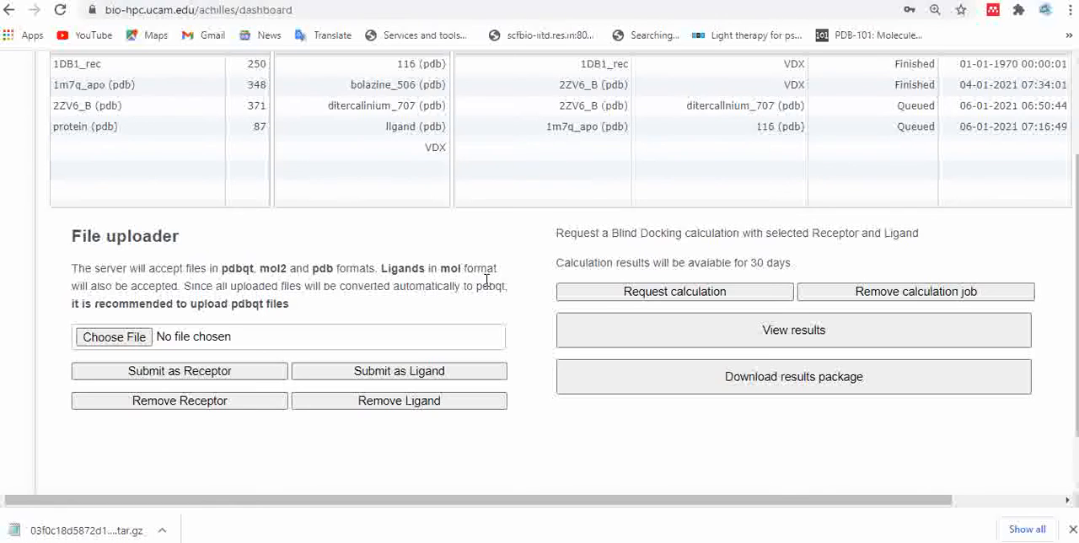
- Request a blind docking calculation for the receptor protein (pdb) with the ligand ligand (pdb)
{"action": "left_click", "coordinate": [139, 135]}
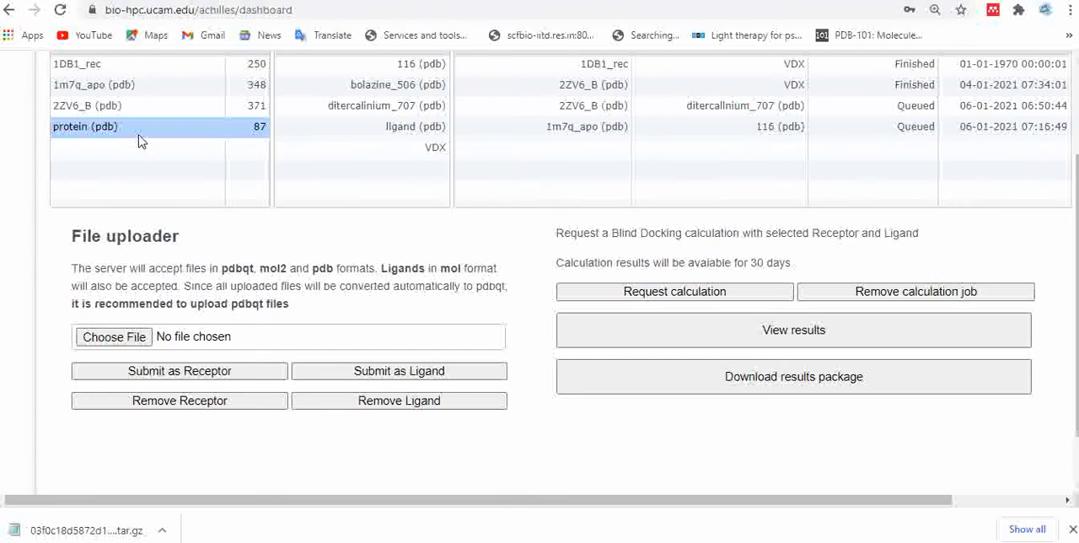
{"action": "left_click", "coordinate": [349, 135]}
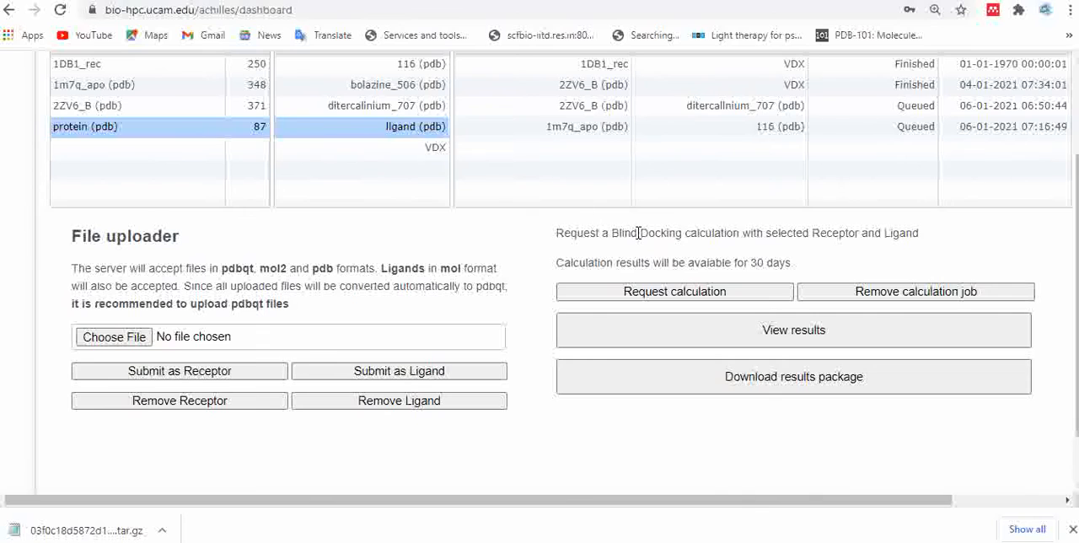
{"action": "left_click", "coordinate": [668, 299]}
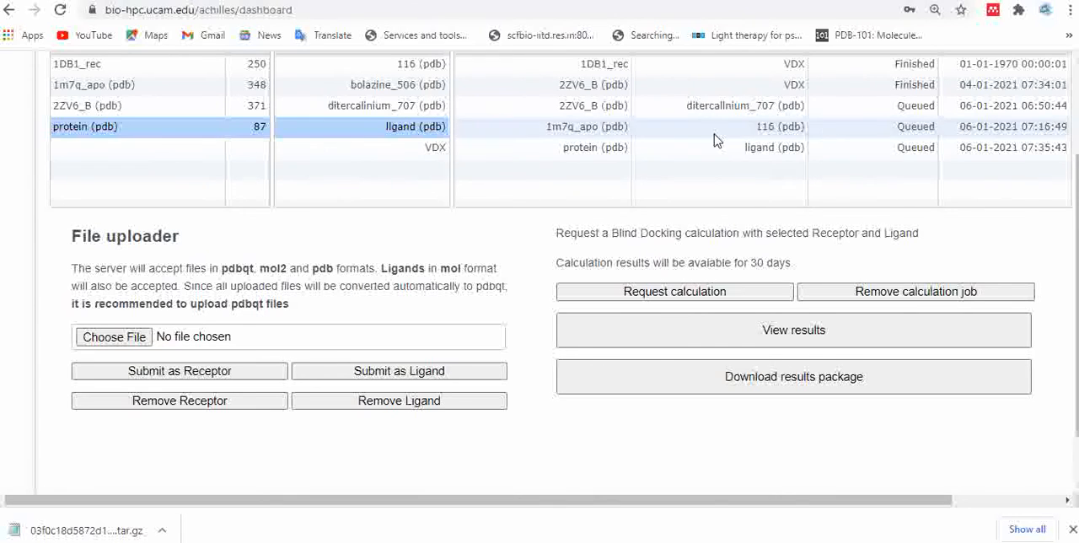
- Open the finished docking results for VDX on 2ZV6_B (pdb) and examine the binding energies distribution, cluster populations and distances between clusters
{"action": "left_click_drag", "start_coordinate": [1076, 275], "coordinate": [1077, 247]}
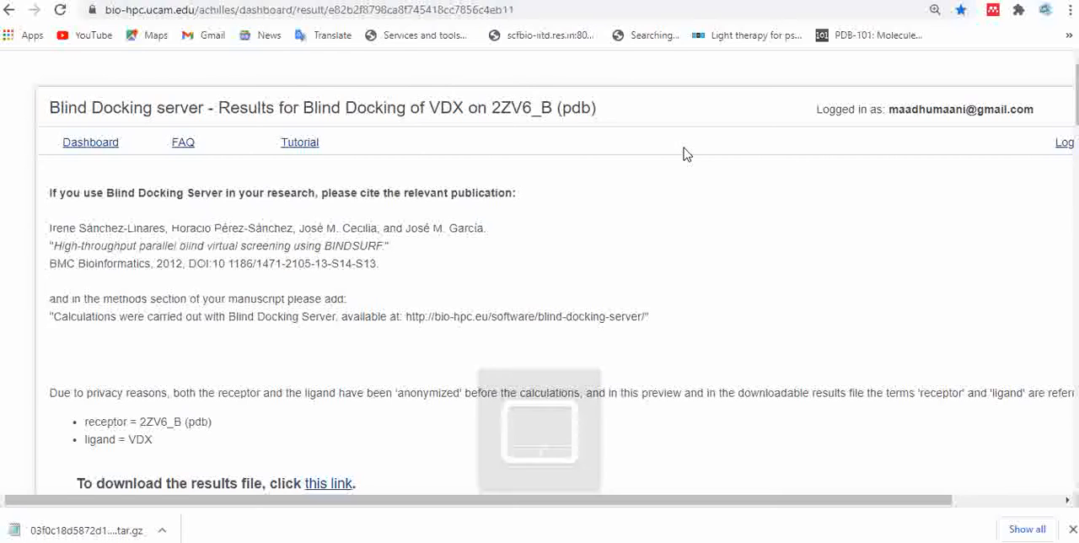
{"action": "scroll", "coordinate": [687, 193], "scroll_direction": "down", "scroll_amount": 3}
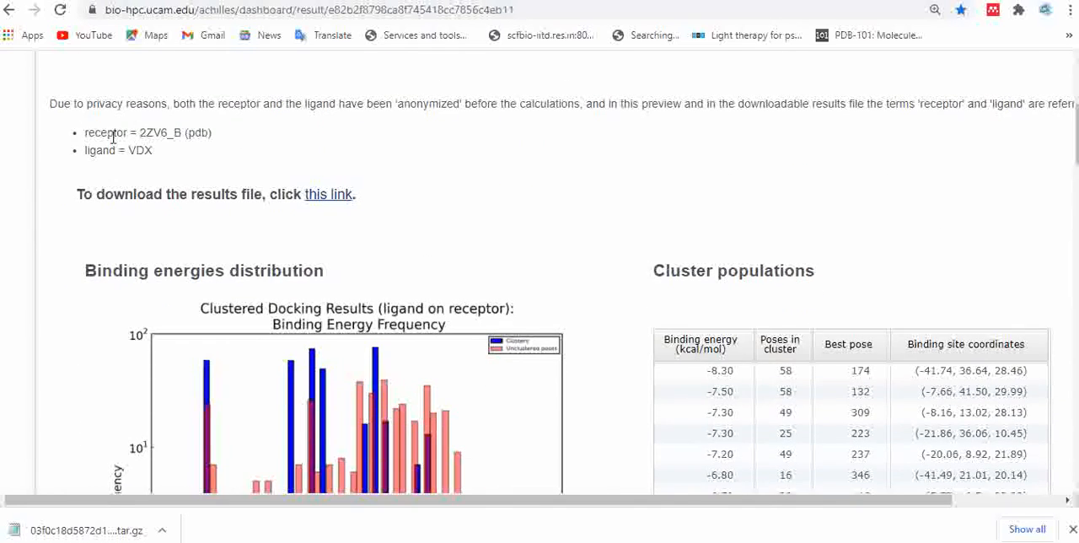
{"action": "scroll", "coordinate": [544, 202], "scroll_direction": "down", "scroll_amount": 1}
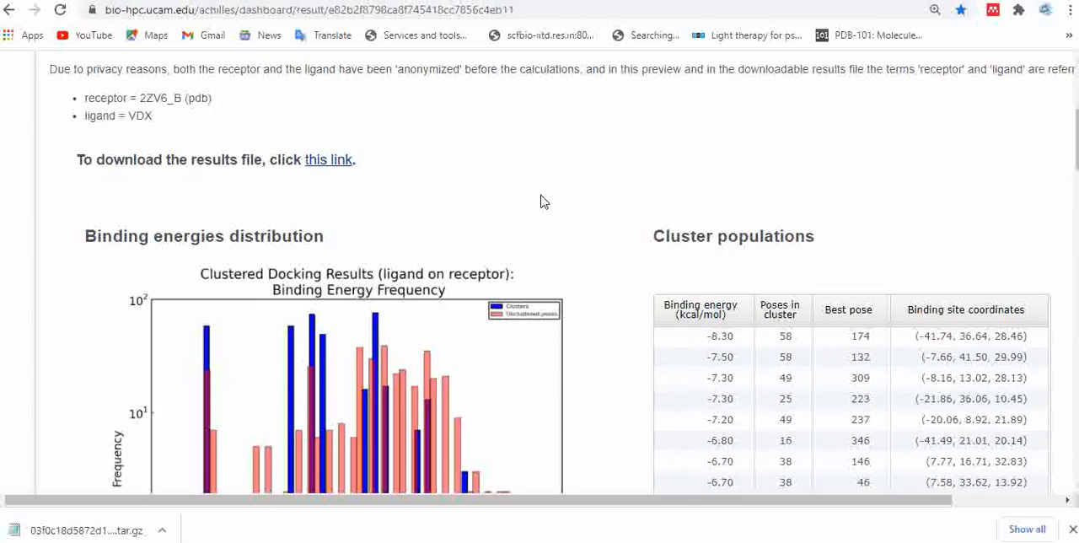
{"action": "scroll", "coordinate": [543, 202], "scroll_direction": "up", "scroll_amount": 1}
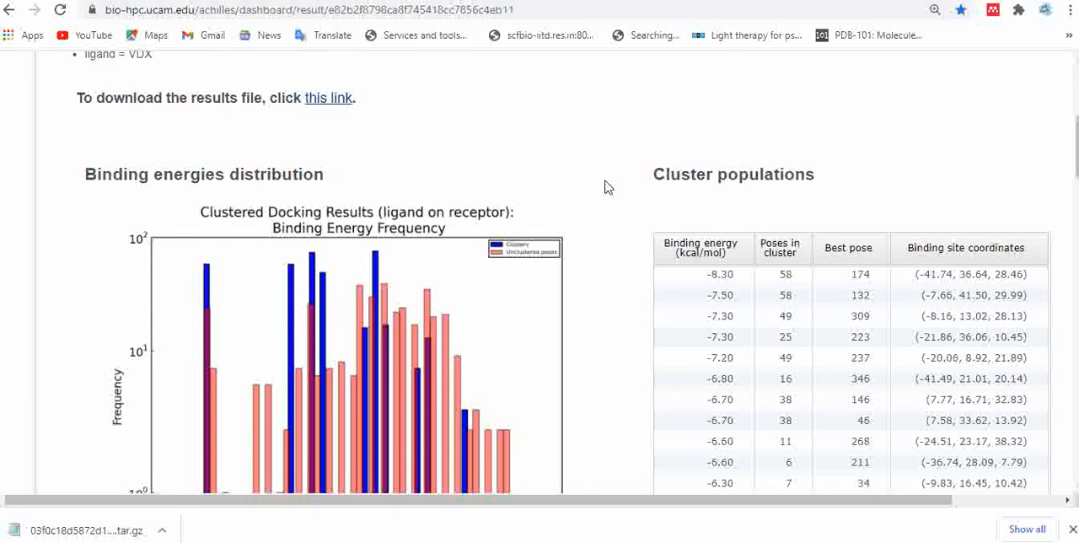
{"action": "scroll", "coordinate": [605, 187], "scroll_direction": "down", "scroll_amount": 1}
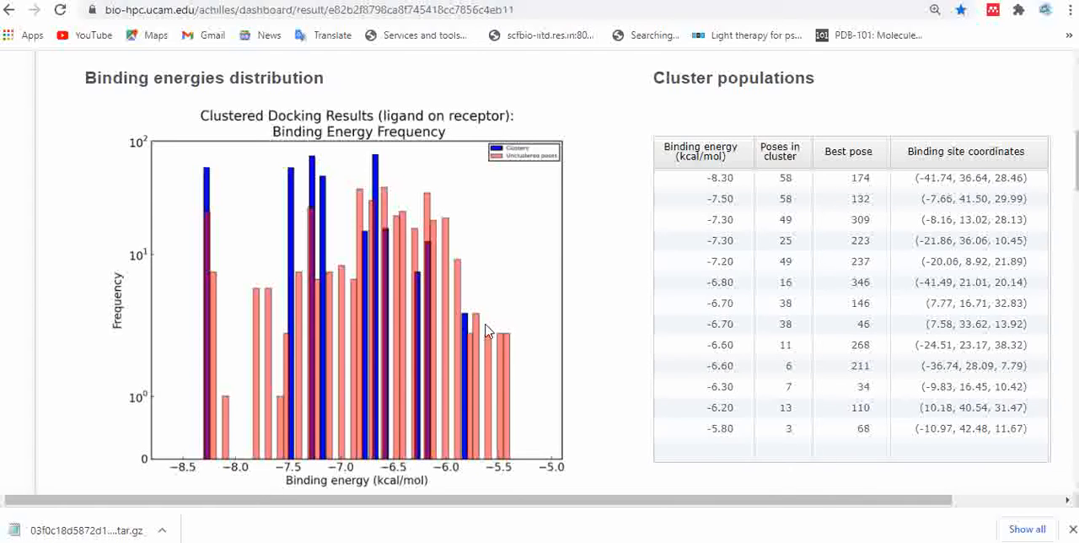
{"action": "scroll", "coordinate": [602, 311], "scroll_direction": "down", "scroll_amount": 1}
{"action": "scroll", "coordinate": [602, 311], "scroll_direction": "up", "scroll_amount": 1}
{"action": "scroll", "coordinate": [593, 353], "scroll_direction": "down", "scroll_amount": 1}
{"action": "scroll", "coordinate": [593, 352], "scroll_direction": "down", "scroll_amount": 4}
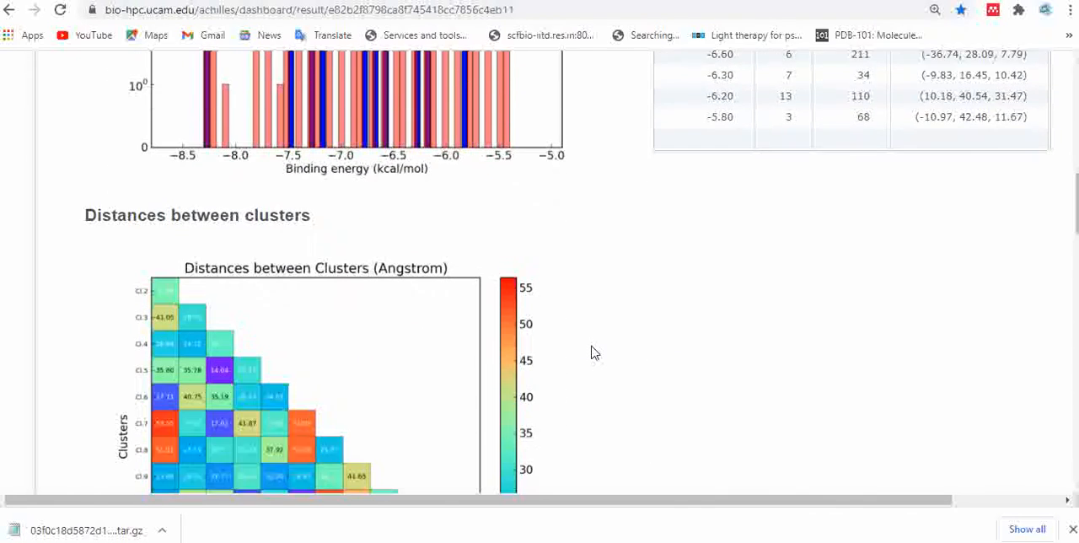
{"action": "scroll", "coordinate": [592, 353], "scroll_direction": "down", "scroll_amount": 4}
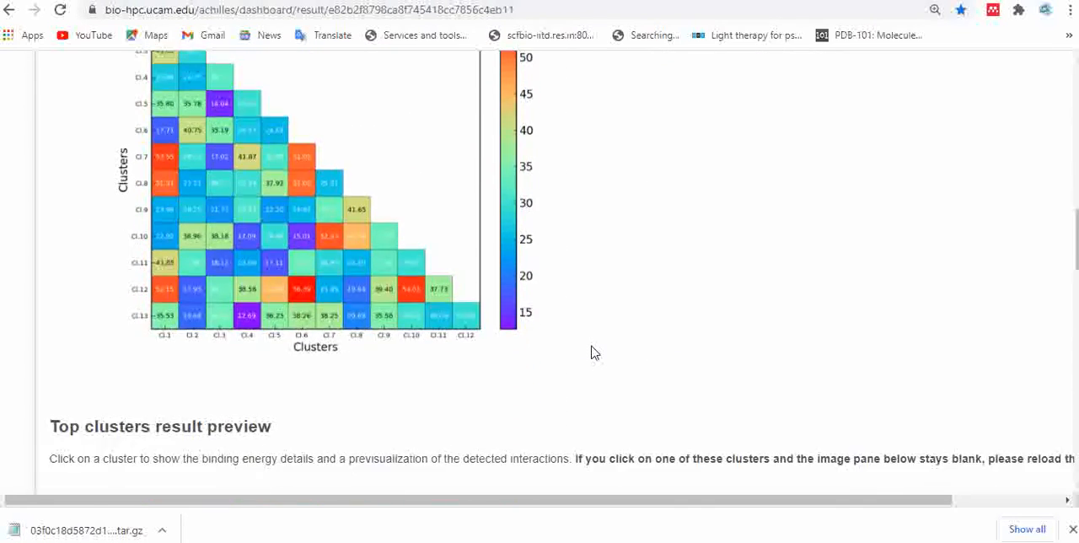
- Inspect the 3D preview of all clusters on the receptor by rotating the model to several angles
{"action": "scroll", "coordinate": [593, 352], "scroll_direction": "down", "scroll_amount": 3}
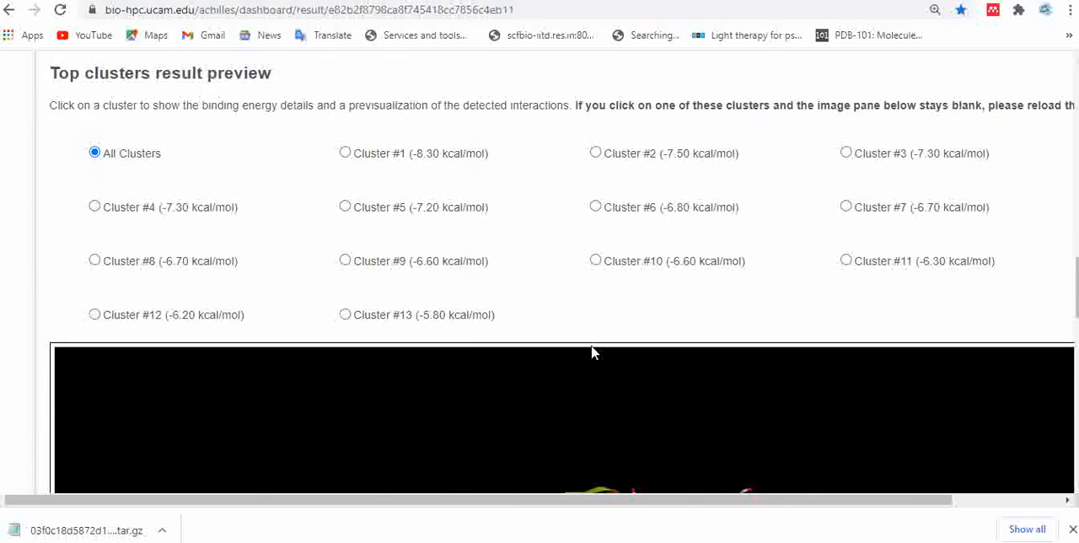
{"action": "scroll", "coordinate": [593, 352], "scroll_direction": "down", "scroll_amount": 1}
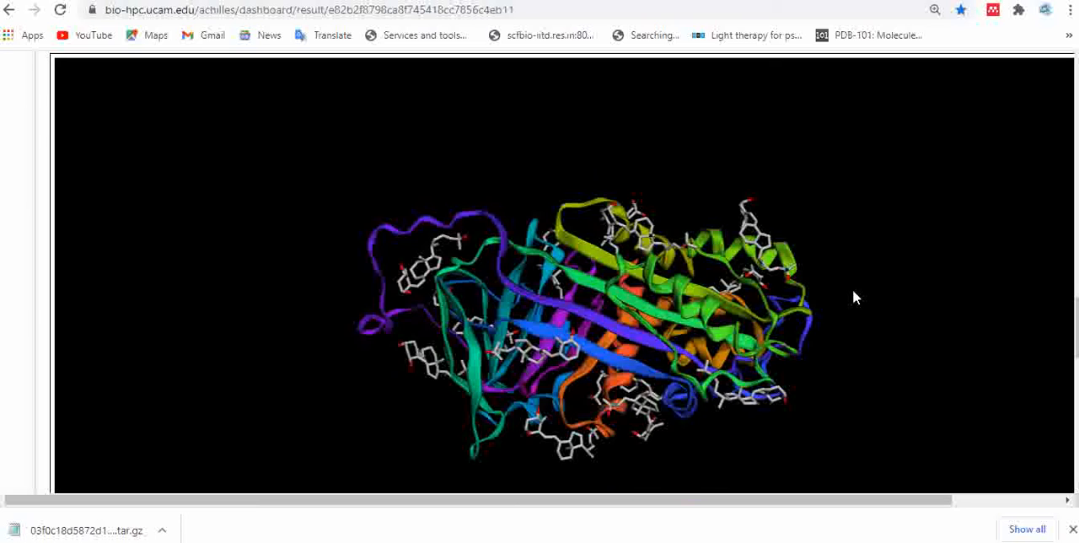
{"action": "left_click_drag", "start_coordinate": [854, 295], "coordinate": [664, 408]}
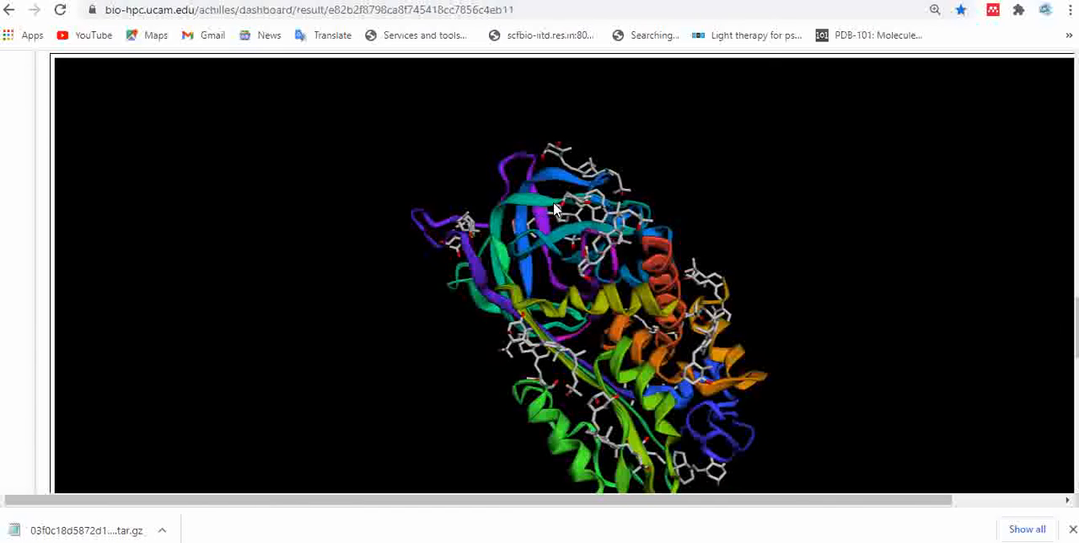
{"action": "left_click_drag", "start_coordinate": [481, 150], "coordinate": [440, 358]}
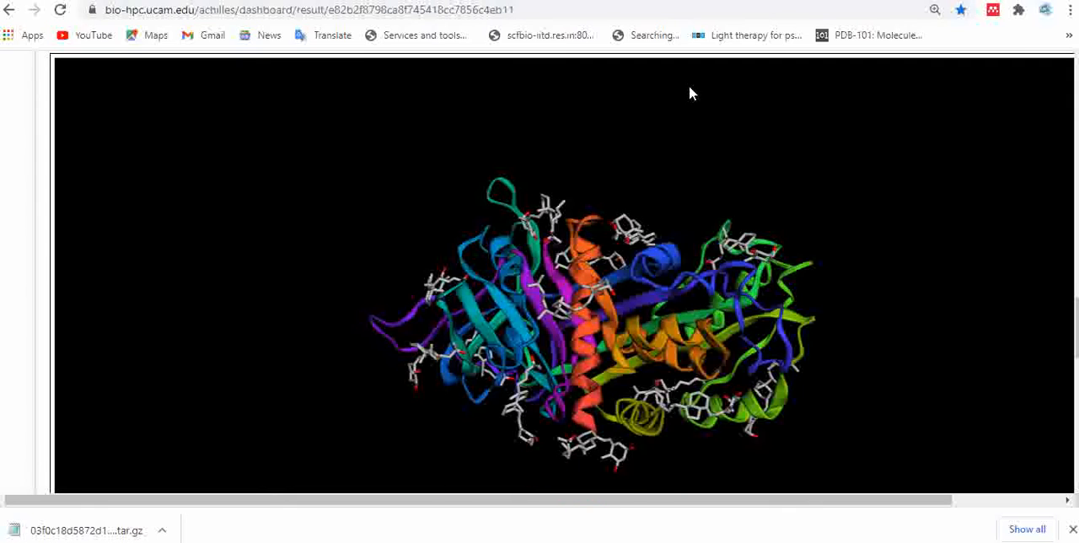
{"action": "left_click_drag", "start_coordinate": [595, 212], "coordinate": [692, 253]}
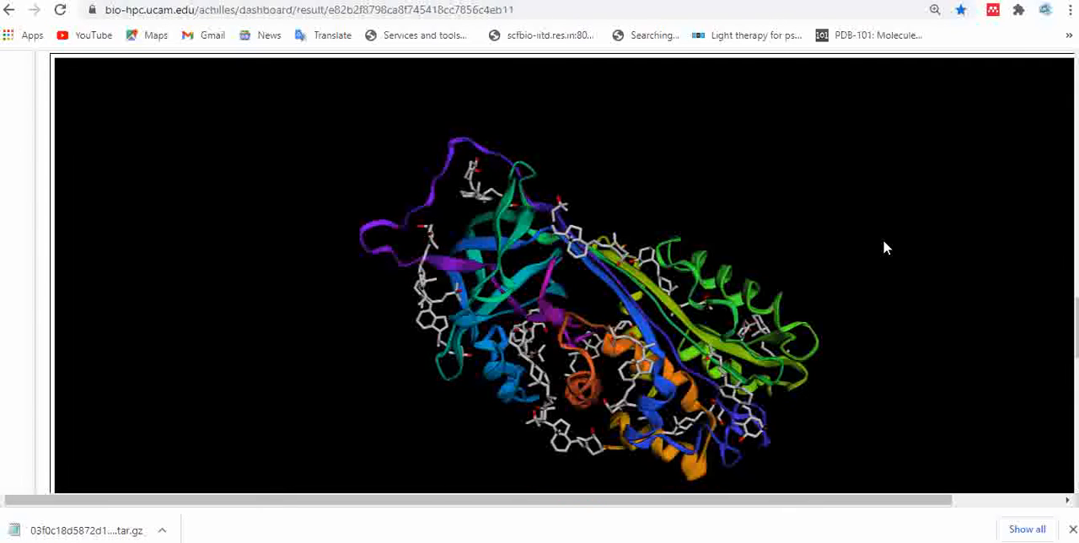
- Display only Cluster #1 (-8.30 kcal/mol) in the top clusters preview and rotate the model to inspect the ligand's binding site
{"action": "scroll", "coordinate": [563, 274], "scroll_direction": "up", "scroll_amount": 1}
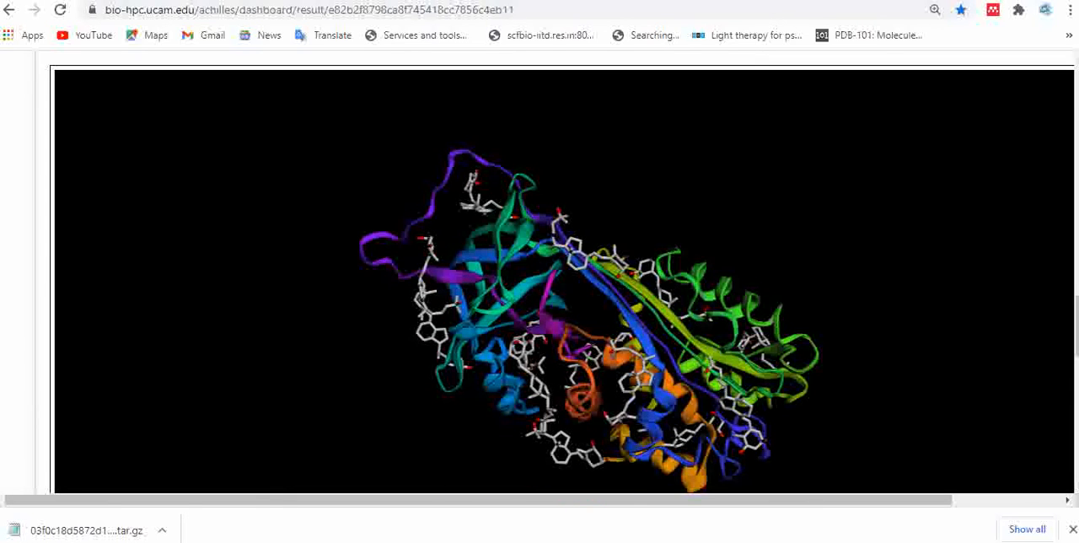
{"action": "scroll", "coordinate": [615, 345], "scroll_direction": "up", "scroll_amount": 5}
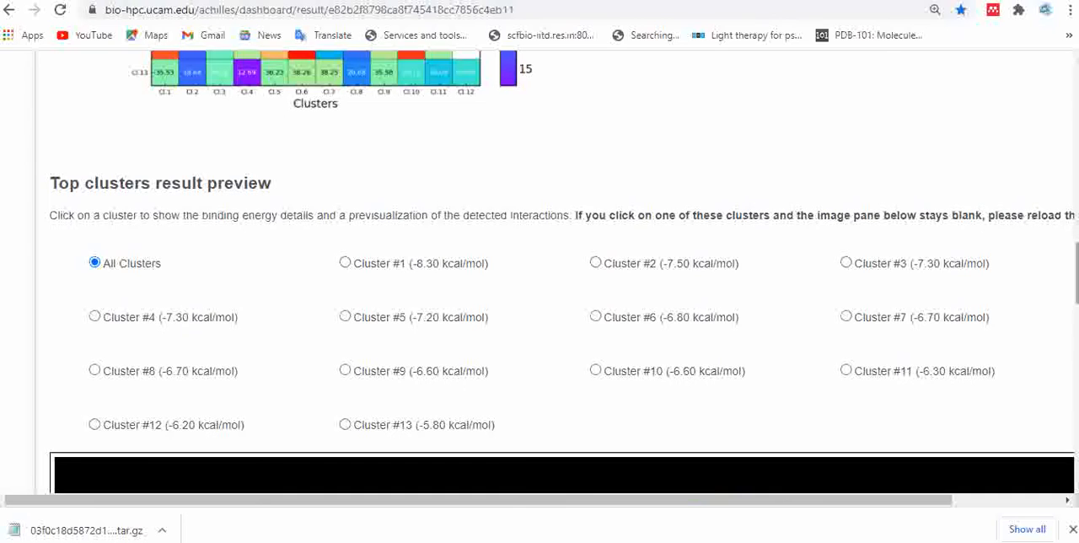
{"action": "left_click", "coordinate": [347, 266]}
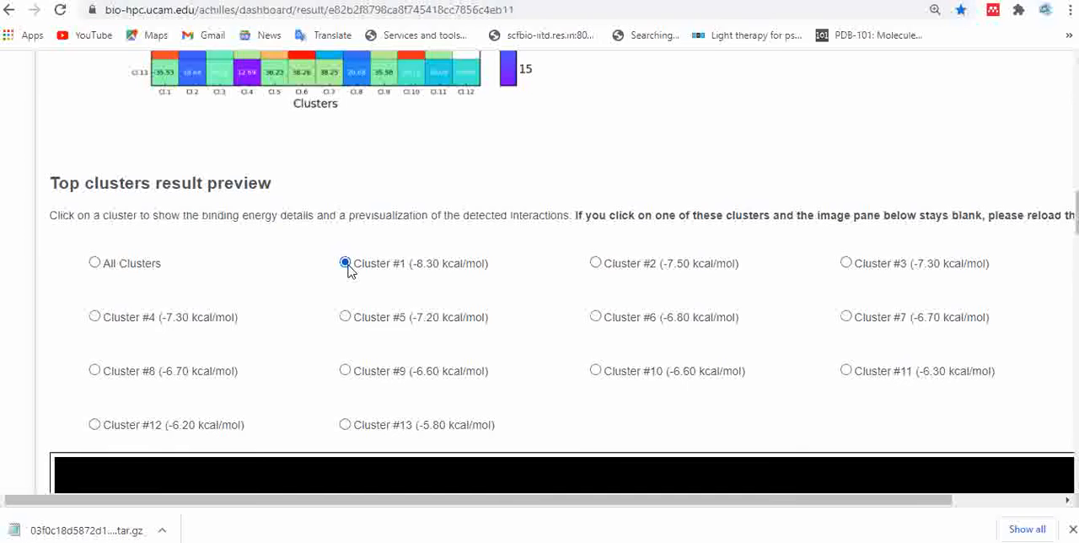
{"action": "scroll", "coordinate": [350, 269], "scroll_direction": "down", "scroll_amount": 3}
{"action": "mouse_move", "coordinate": [1078, 238]}
{"action": "left_mouse_down"}
{"action": "mouse_move", "coordinate": [1077, 264]}
{"action": "mouse_move", "coordinate": [1078, 242]}
{"action": "mouse_move", "coordinate": [1077, 254]}
{"action": "left_mouse_up"}
{"action": "left_click_drag", "start_coordinate": [818, 250], "coordinate": [465, 482]}
{"action": "left_click_drag", "start_coordinate": [416, 216], "coordinate": [666, 146]}
{"action": "left_click_drag", "start_coordinate": [439, 195], "coordinate": [505, 155]}
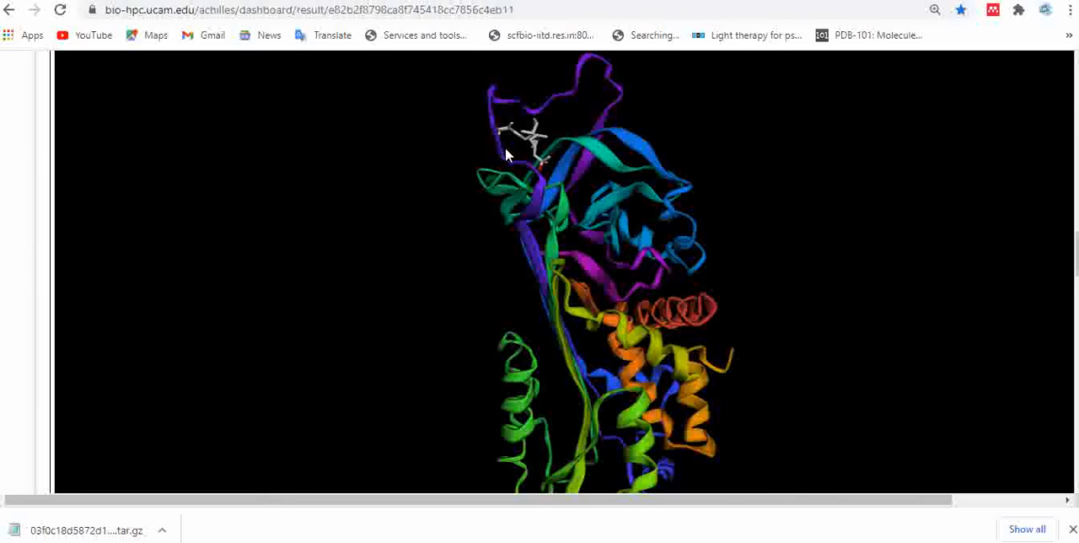
{"action": "left_click_drag", "start_coordinate": [552, 135], "coordinate": [673, 133]}
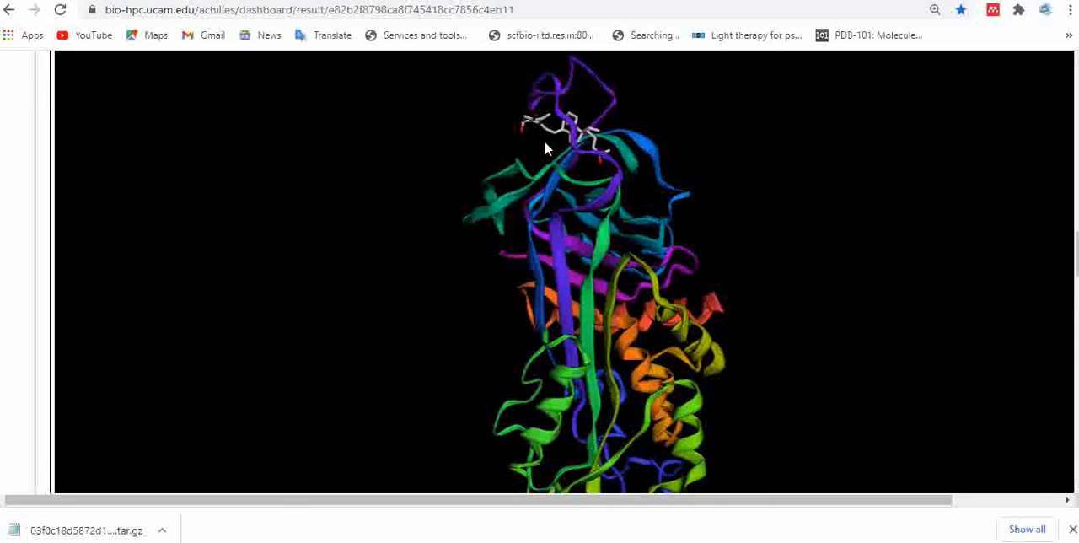
- Display Cluster #7 (-6.70 kcal/mol) in the top clusters preview, rotate the model and view its energetic contribution plots
{"action": "left_click_drag", "start_coordinate": [544, 149], "coordinate": [713, 108]}
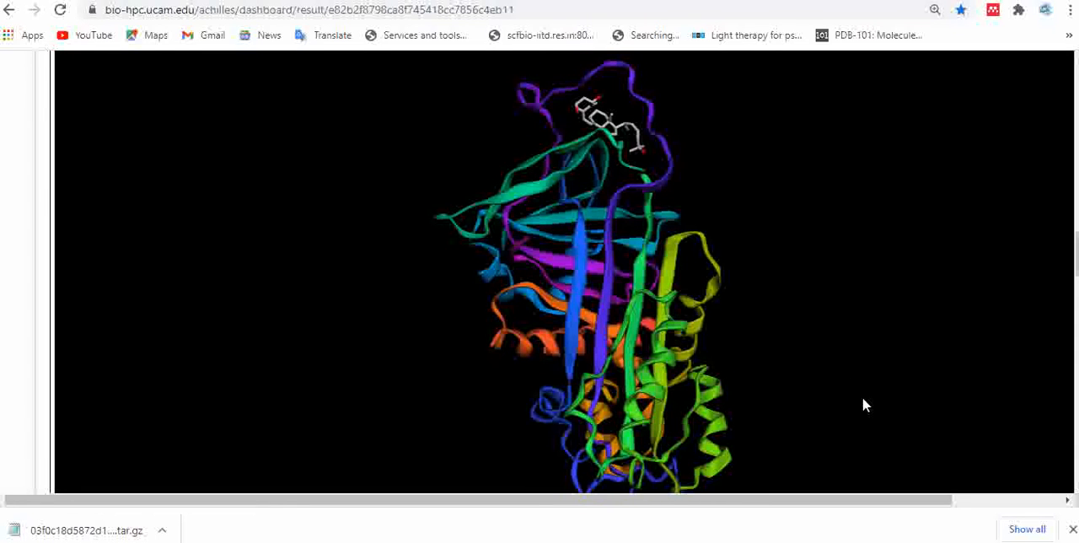
{"action": "left_click_drag", "start_coordinate": [1077, 274], "coordinate": [1077, 249]}
{"action": "left_click", "coordinate": [846, 219]}
{"action": "scroll", "coordinate": [831, 354], "scroll_direction": "down", "scroll_amount": 5}
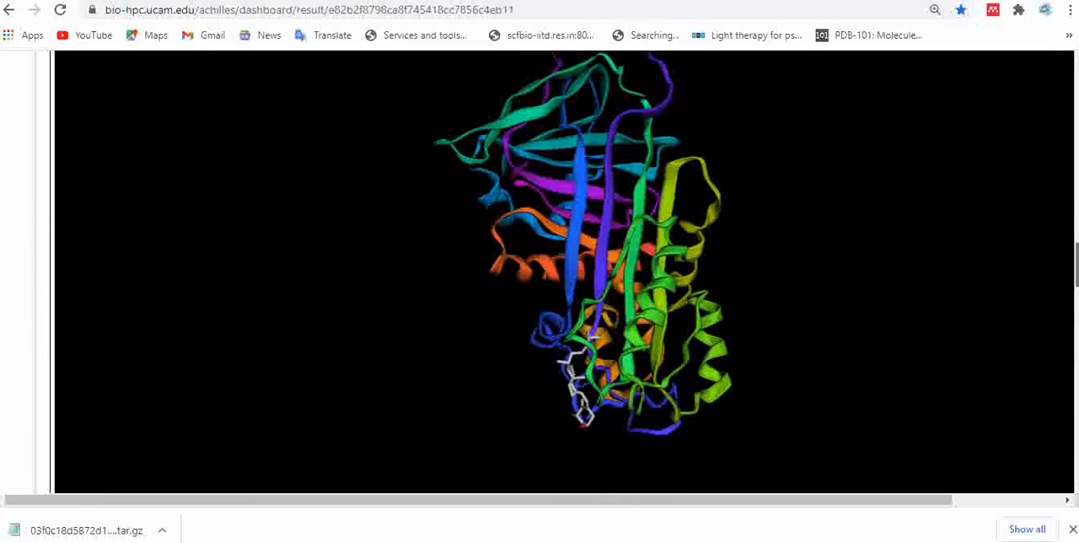
{"action": "left_click_drag", "start_coordinate": [504, 252], "coordinate": [749, 350]}
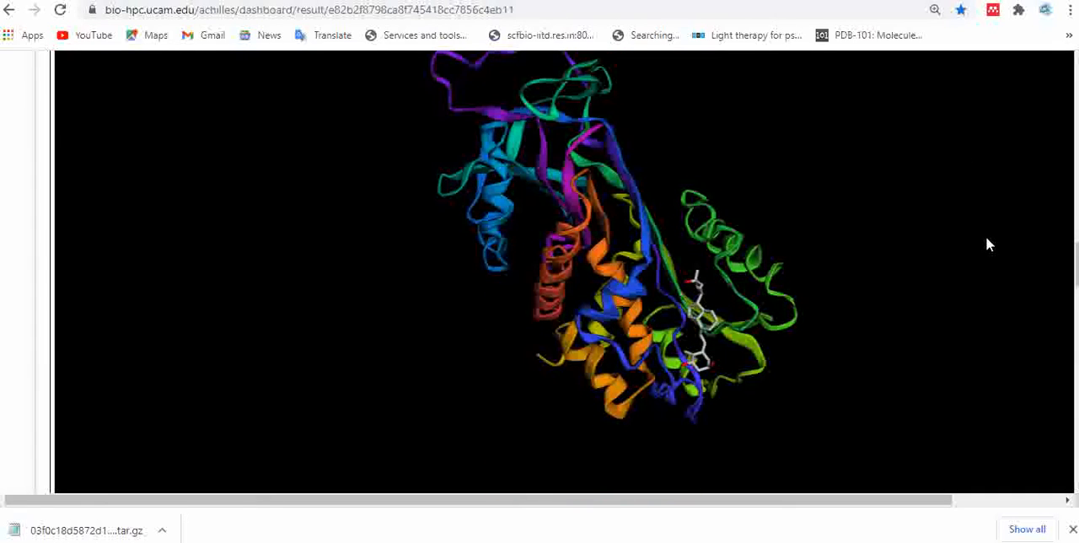
{"action": "left_click_drag", "start_coordinate": [1076, 265], "coordinate": [1077, 217]}
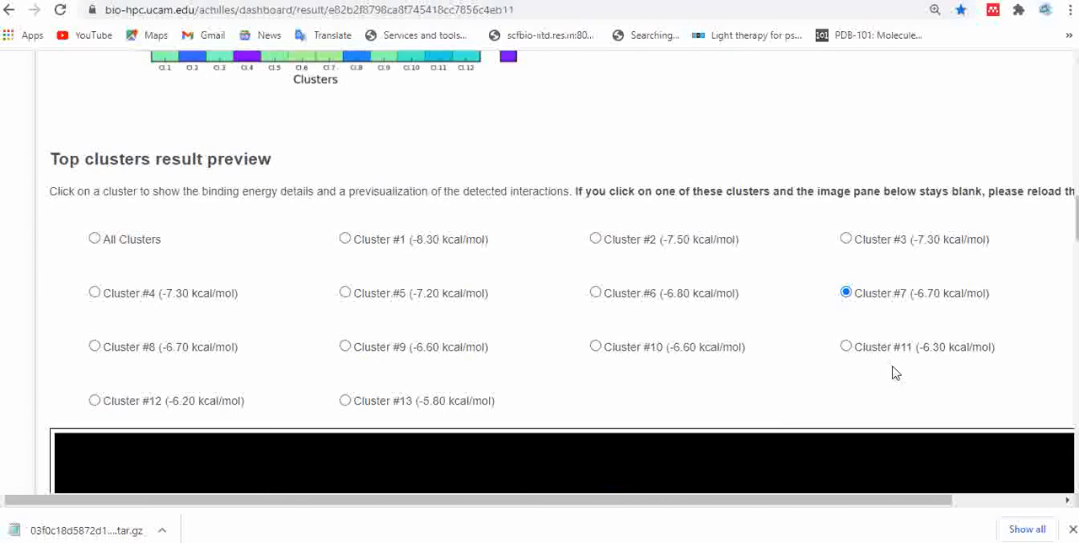
{"action": "left_click_drag", "start_coordinate": [1077, 220], "coordinate": [1074, 292]}
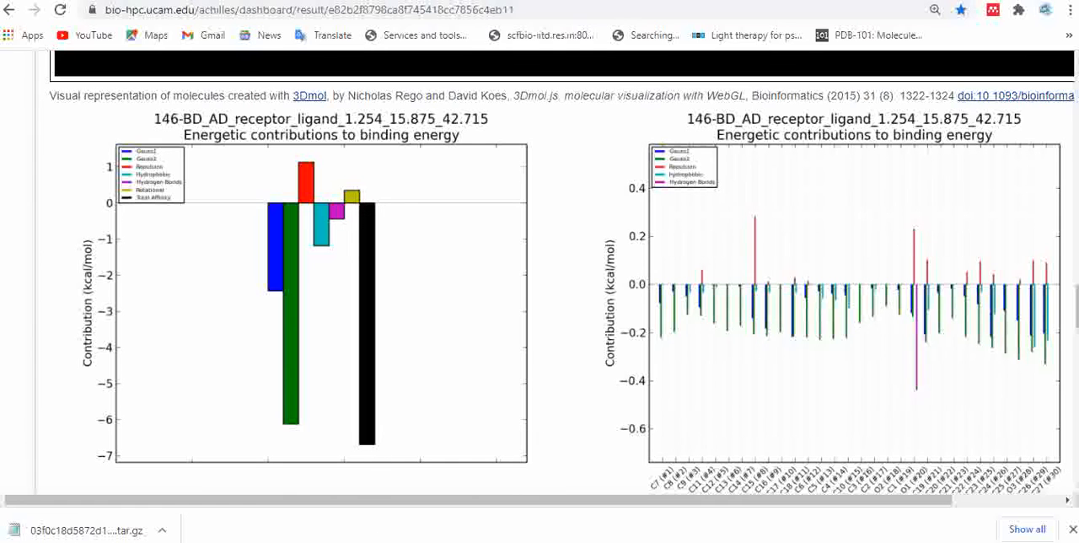
- Display Cluster #1 (-8.30 kcal/mol) again and examine its energetic contributions to binding energy, both overall and per atom
{"action": "scroll", "coordinate": [563, 270], "scroll_direction": "up", "scroll_amount": 5}
{"action": "scroll", "coordinate": [563, 270], "scroll_direction": "up", "scroll_amount": 4}
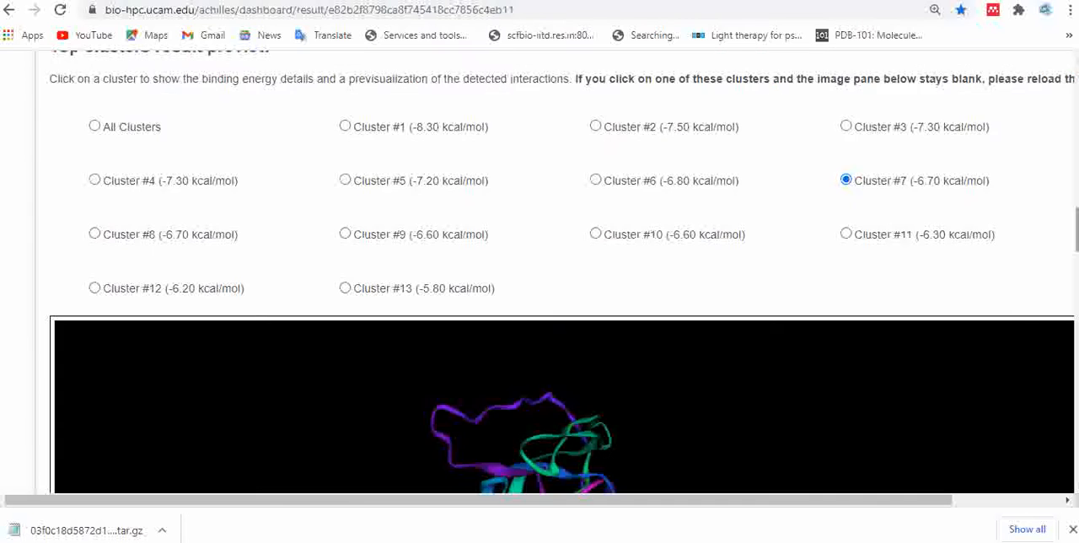
{"action": "left_click", "coordinate": [345, 126]}
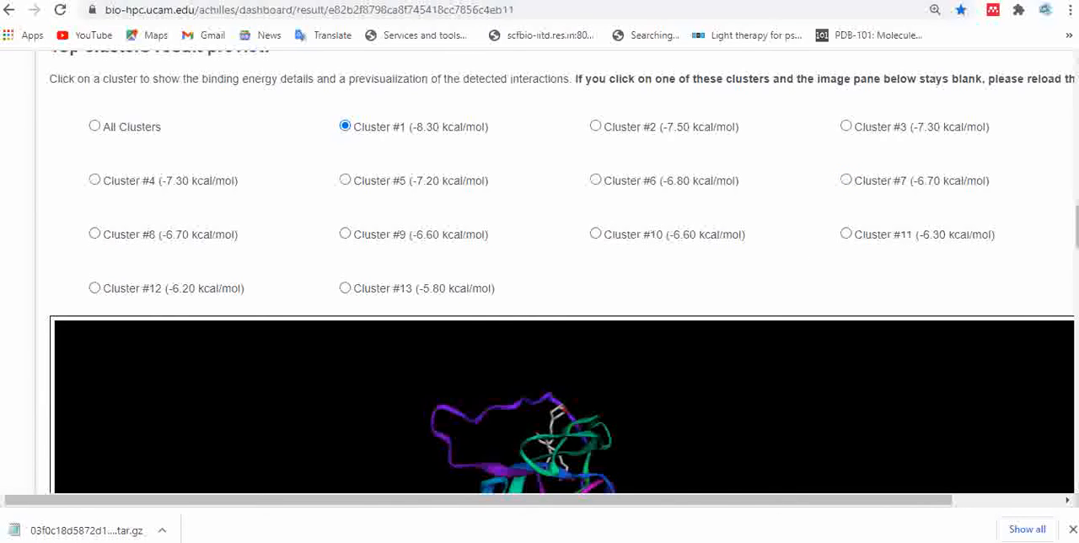
{"action": "scroll", "coordinate": [469, 274], "scroll_direction": "down", "scroll_amount": 8}
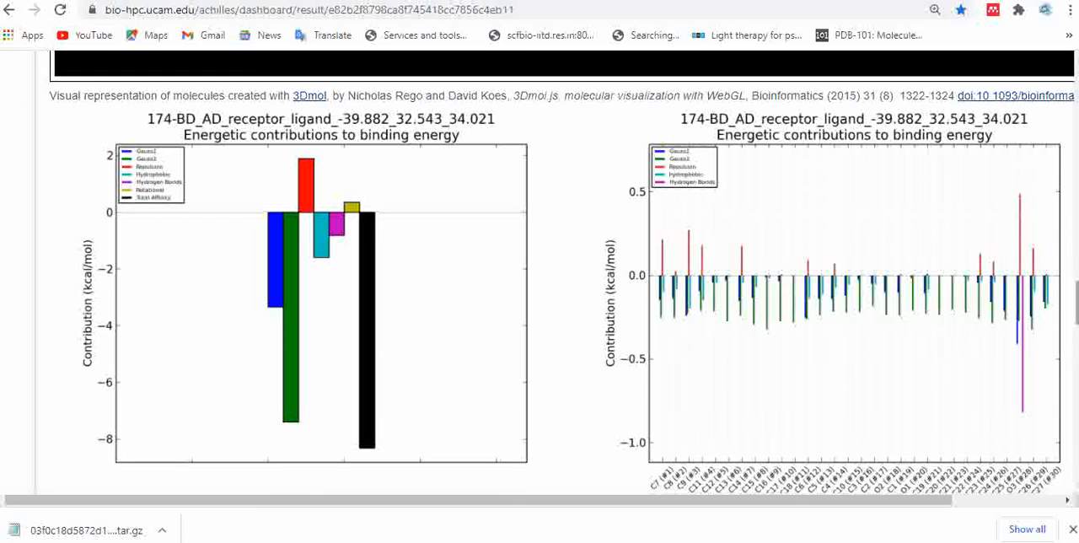
{"action": "scroll", "coordinate": [564, 270], "scroll_direction": "down", "scroll_amount": 5}
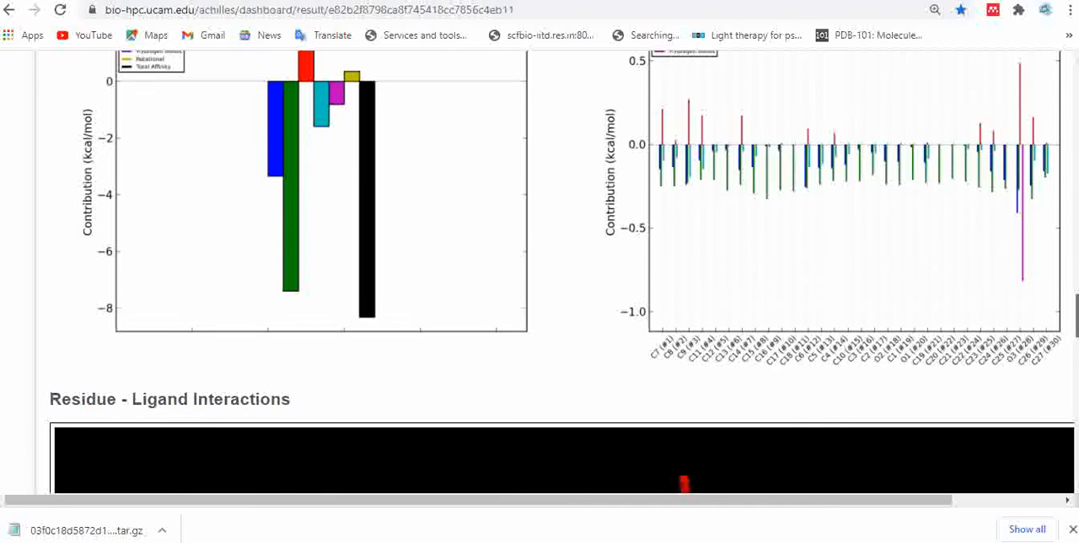
{"action": "scroll", "coordinate": [939, 325], "scroll_direction": "up", "scroll_amount": 4}
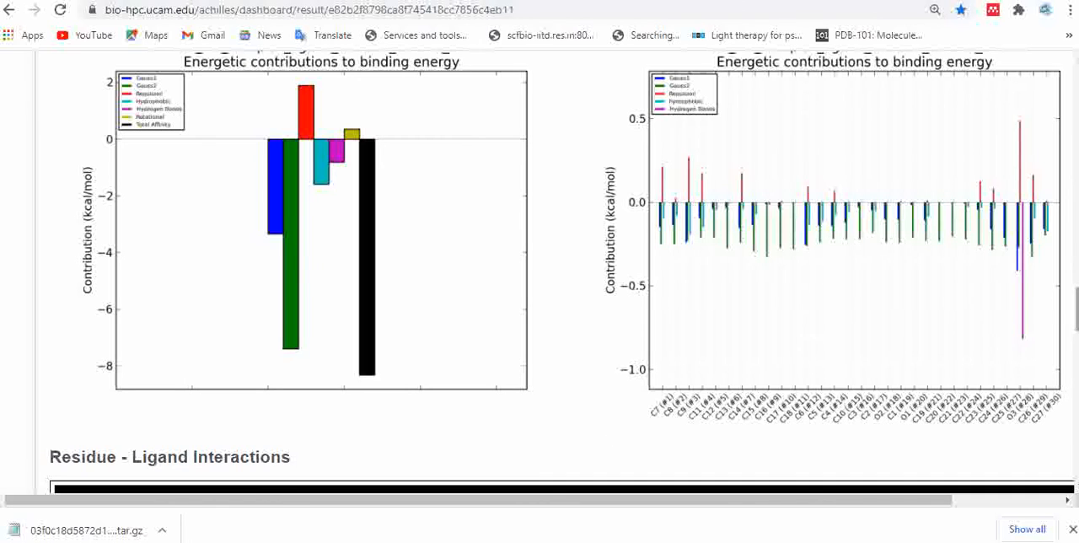
- Inspect Cluster #1's Residue - Ligand Interactions model by rotating it to several angles
{"action": "scroll", "coordinate": [1076, 307], "scroll_direction": "down", "scroll_amount": 5}
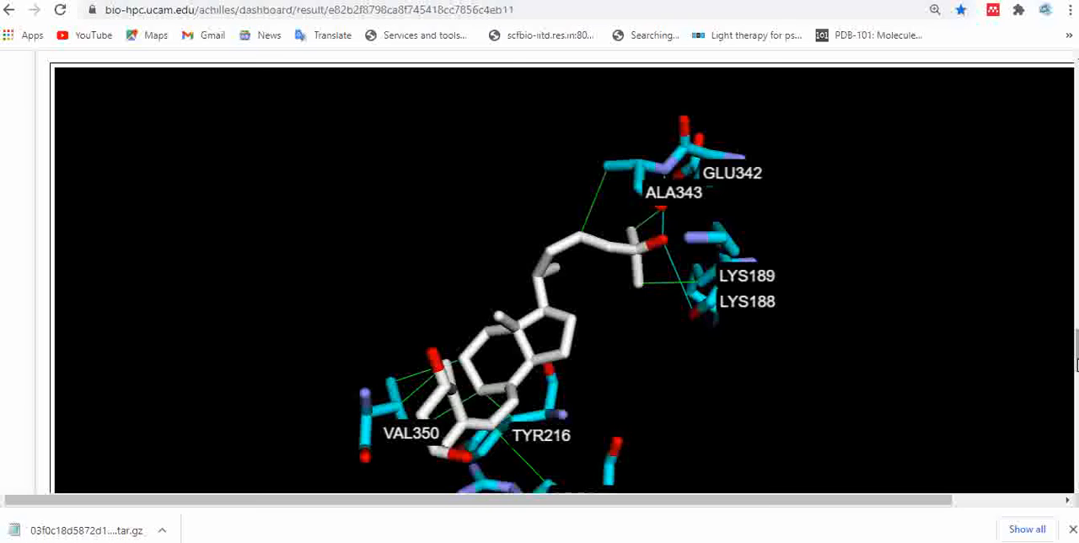
{"action": "scroll", "coordinate": [1075, 364], "scroll_direction": "down", "scroll_amount": 1}
{"action": "left_click_drag", "start_coordinate": [607, 256], "coordinate": [631, 157]}
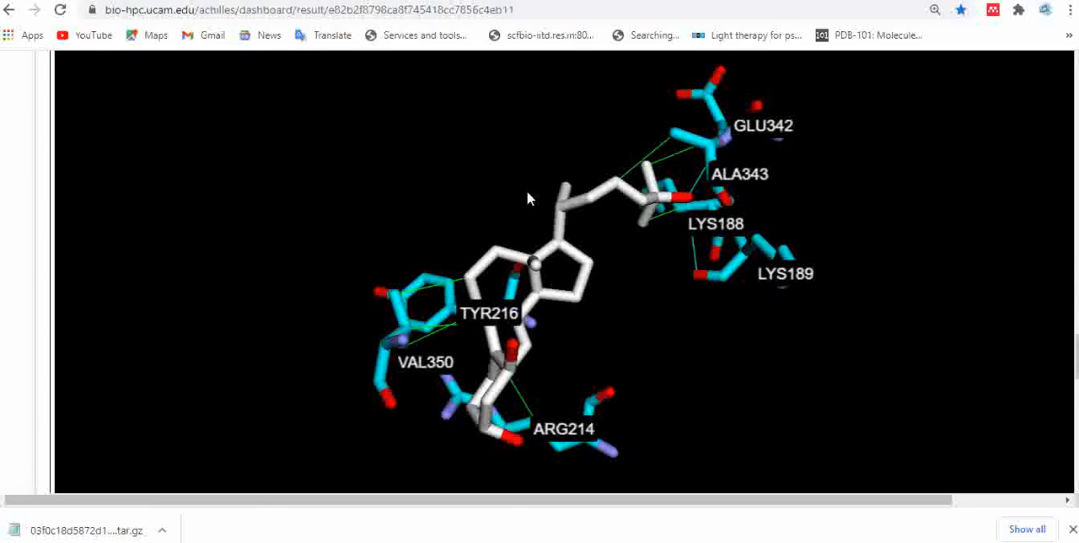
{"action": "left_click_drag", "start_coordinate": [632, 120], "coordinate": [680, 327]}
{"action": "left_click_drag", "start_coordinate": [736, 292], "coordinate": [667, 373]}
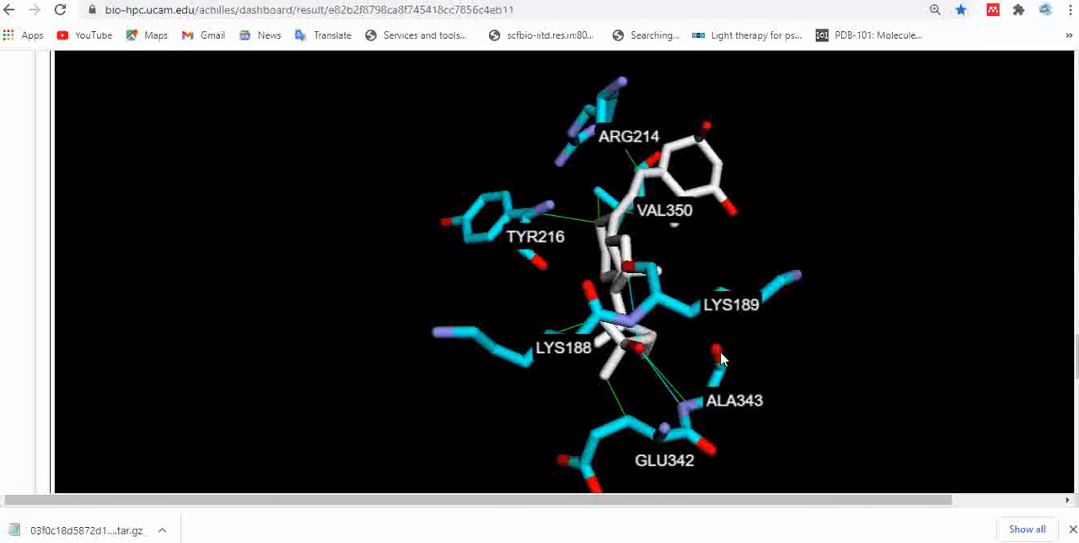
- Review the Interactions Color Key and the Hydrophobic Interactions and Hydrogen Bonds tables for Cluster #1
{"action": "scroll", "coordinate": [328, 291], "scroll_direction": "down", "scroll_amount": 4}
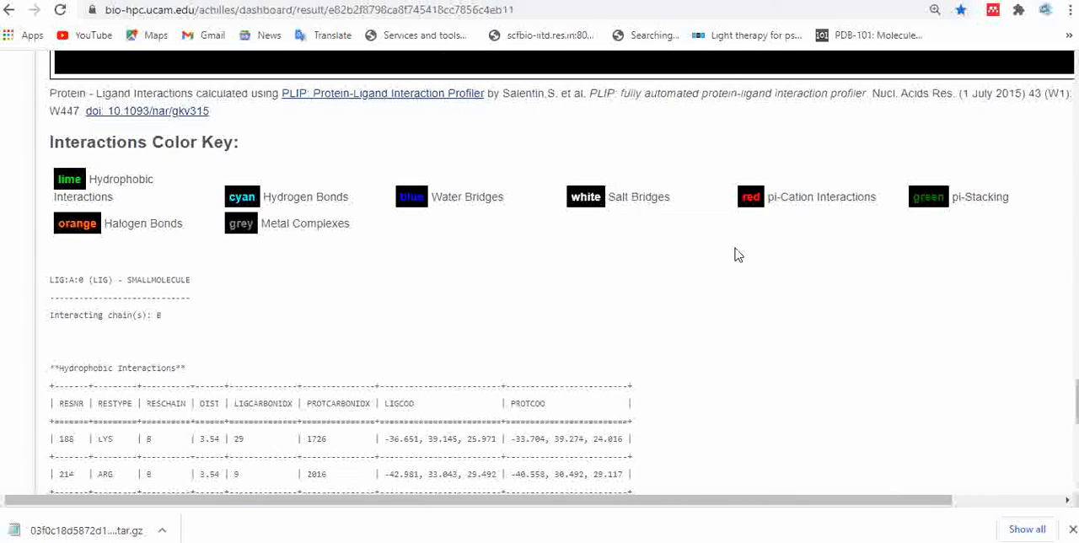
{"action": "scroll", "coordinate": [746, 291], "scroll_direction": "down", "scroll_amount": 2}
{"action": "scroll", "coordinate": [746, 292], "scroll_direction": "down", "scroll_amount": 3}
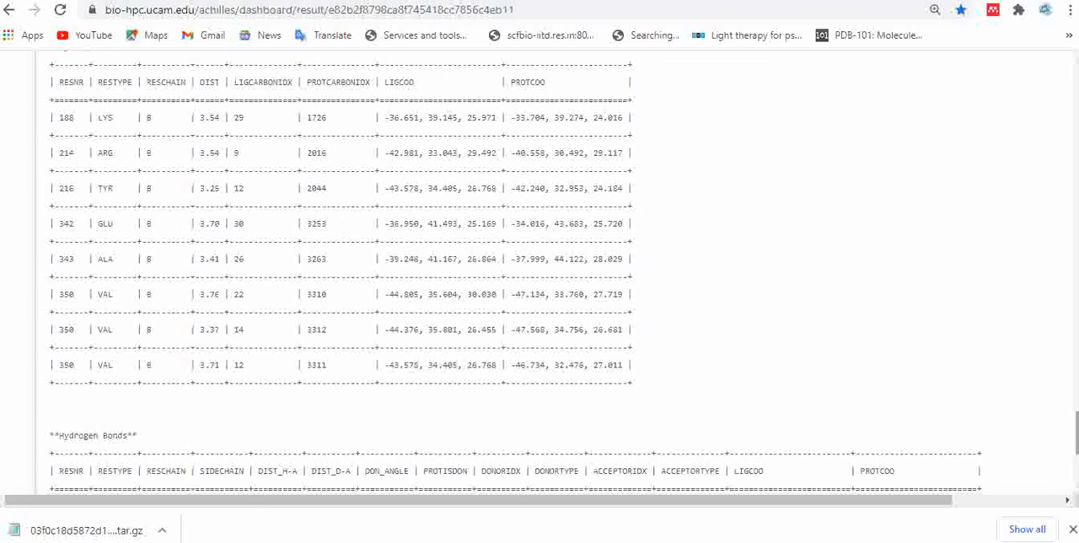
{"action": "scroll", "coordinate": [1076, 434], "scroll_direction": "down", "scroll_amount": 3}
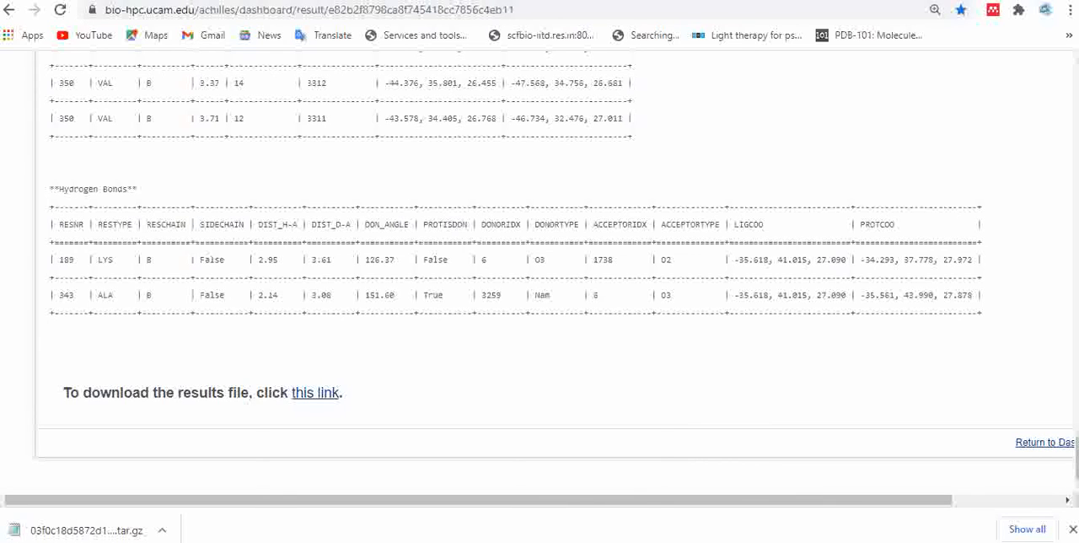
- Switch to File Explorer, open the extracted docking results inside Blind_docking on drive D and view the plots in clustered_affinities
{"action": "mouse_move", "coordinate": [562, 542]}
{"action": "left_click", "coordinate": [563, 497]}
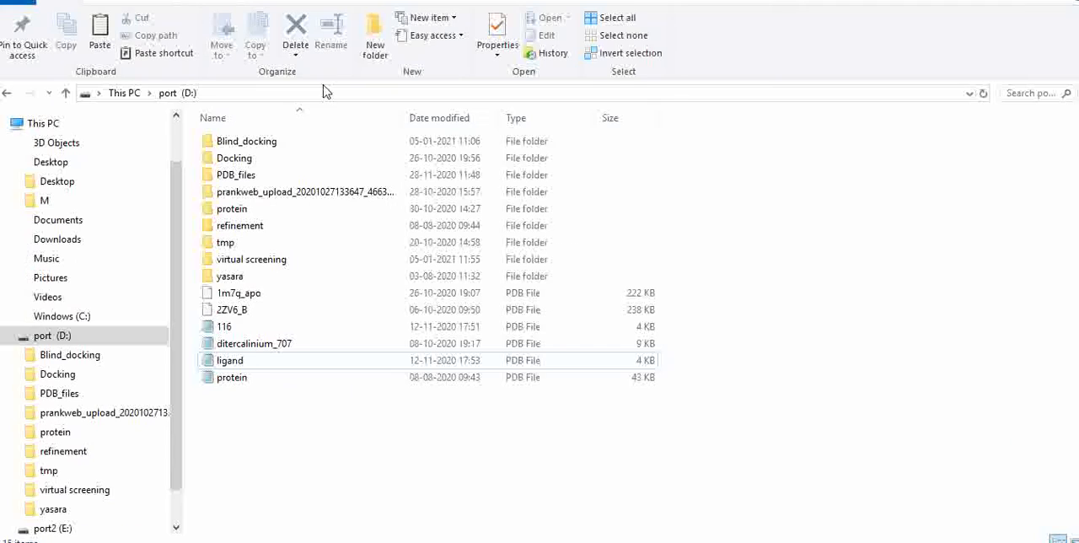
{"action": "left_click", "coordinate": [307, 148]}
{"action": "double_click", "coordinate": [308, 147]}
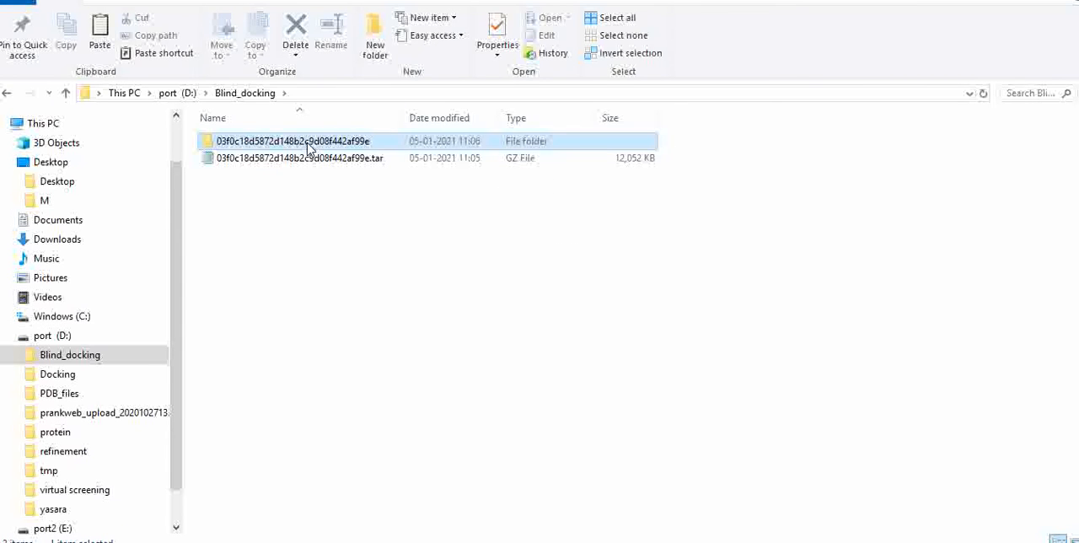
{"action": "double_click", "coordinate": [307, 147]}
{"action": "double_click", "coordinate": [308, 147]}
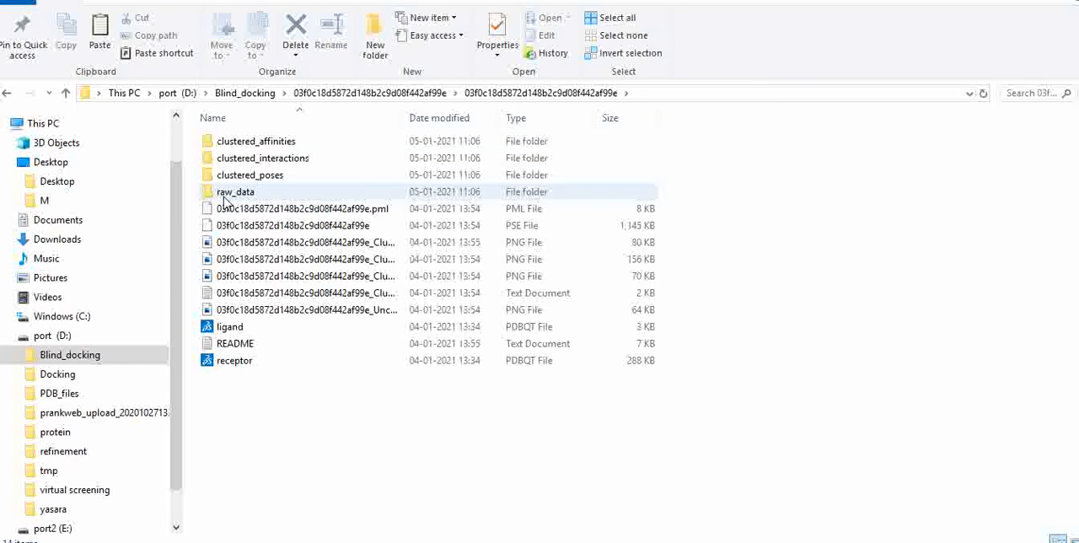
{"action": "double_click", "coordinate": [241, 145]}
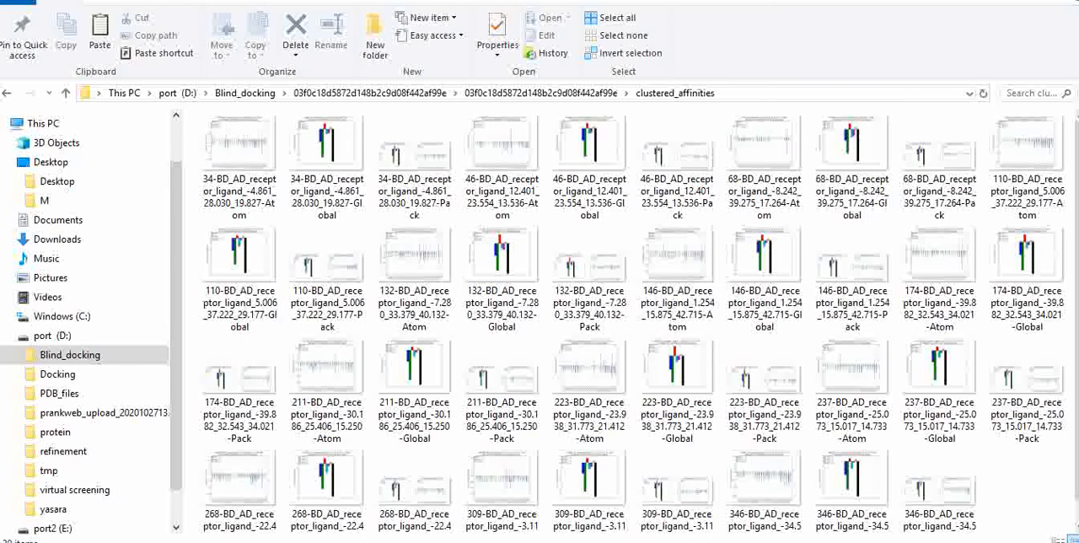
{"action": "left_click", "coordinate": [530, 97]}
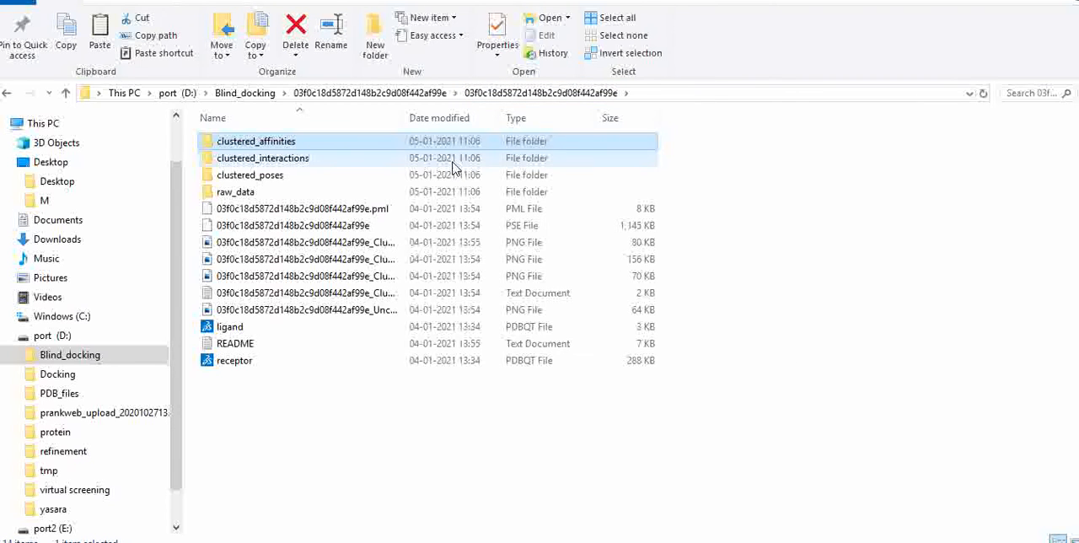
- Open the 34-BD_AD_receptor_ligand interactions text document in clustered_interactions and review its interaction tables
{"action": "double_click", "coordinate": [452, 162]}
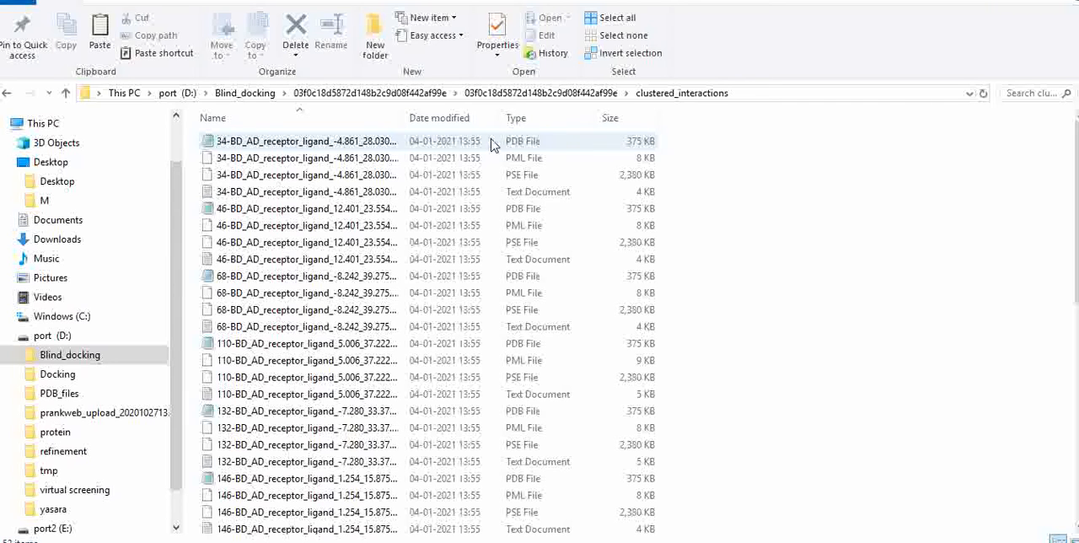
{"action": "double_click", "coordinate": [510, 200]}
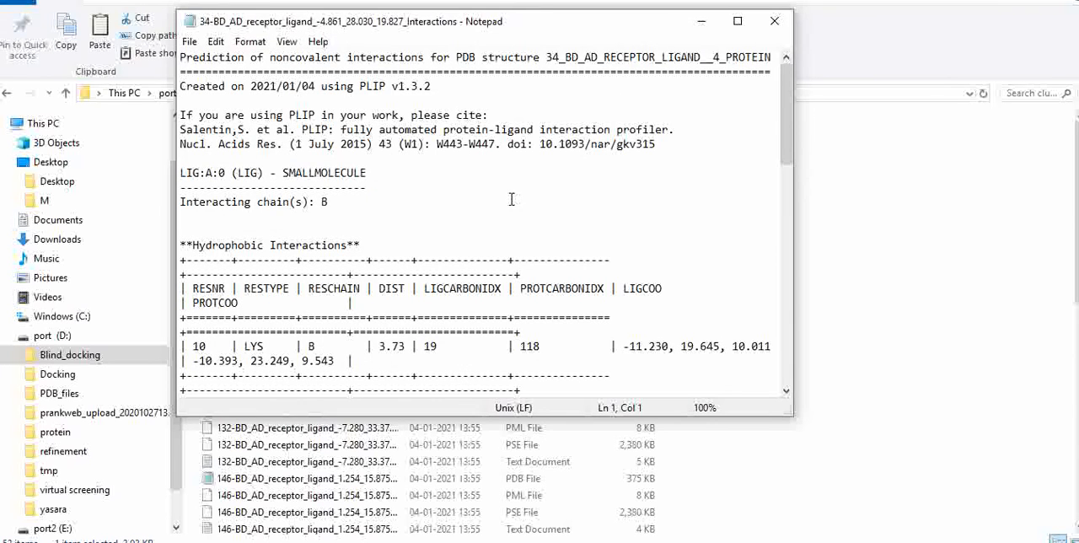
{"action": "left_click", "coordinate": [737, 21]}
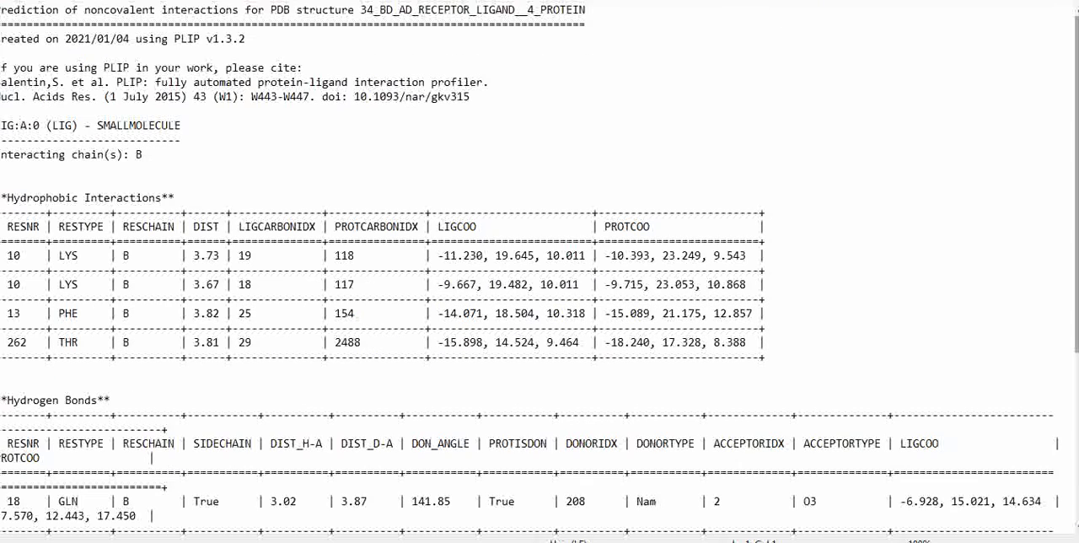
{"action": "scroll", "coordinate": [539, 270], "scroll_direction": "down", "scroll_amount": 2}
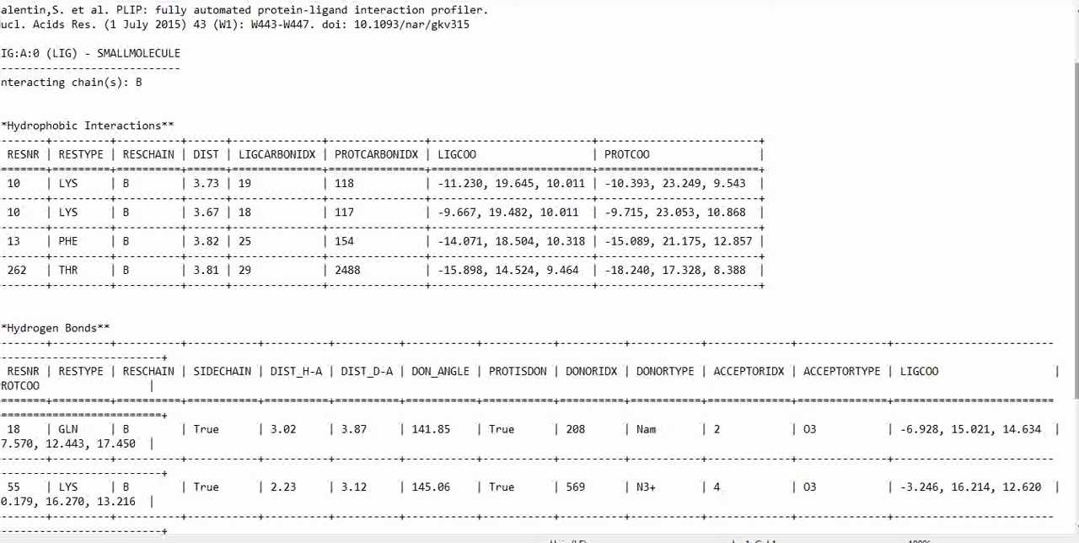
{"action": "left_click_drag", "start_coordinate": [1075, 75], "coordinate": [1072, 19]}
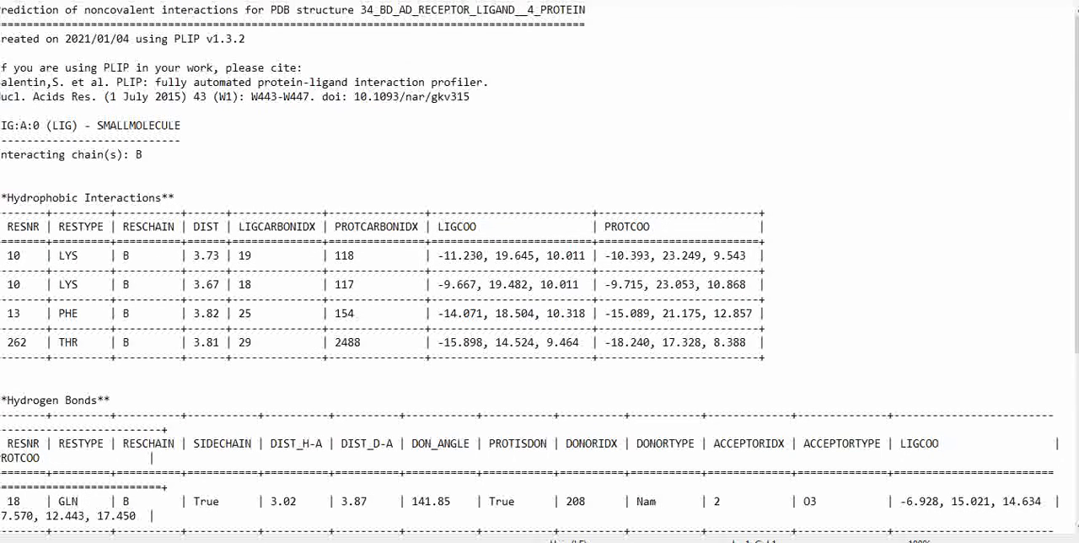
{"action": "left_click", "coordinate": [1064, 1]}
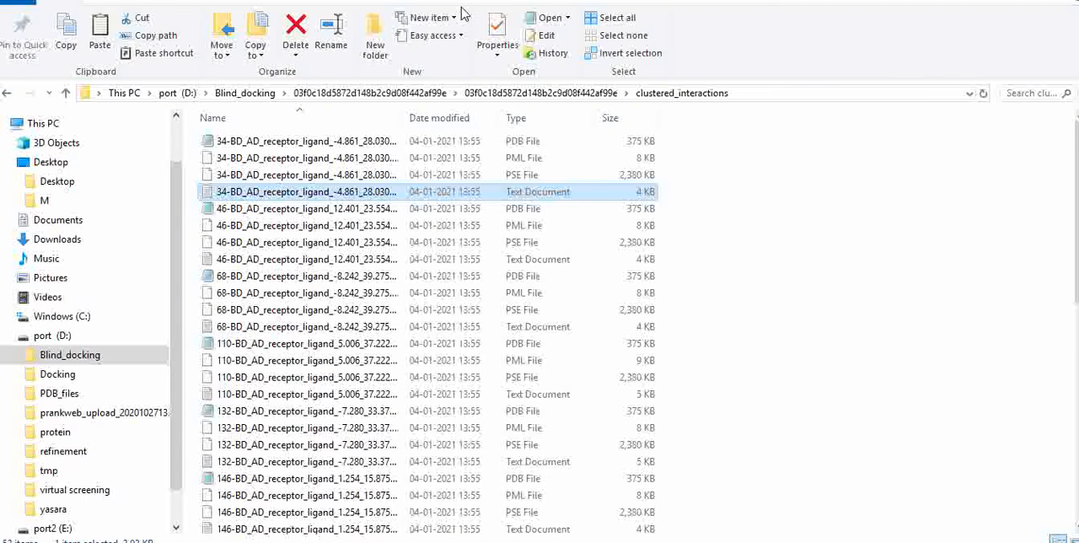
- Open the 34-BD_AD_receptor_ligand text document in clustered_poses to check its energy and coordinates, and close it
{"action": "left_click", "coordinate": [500, 94]}
{"action": "left_click", "coordinate": [472, 174]}
{"action": "double_click", "coordinate": [472, 174]}
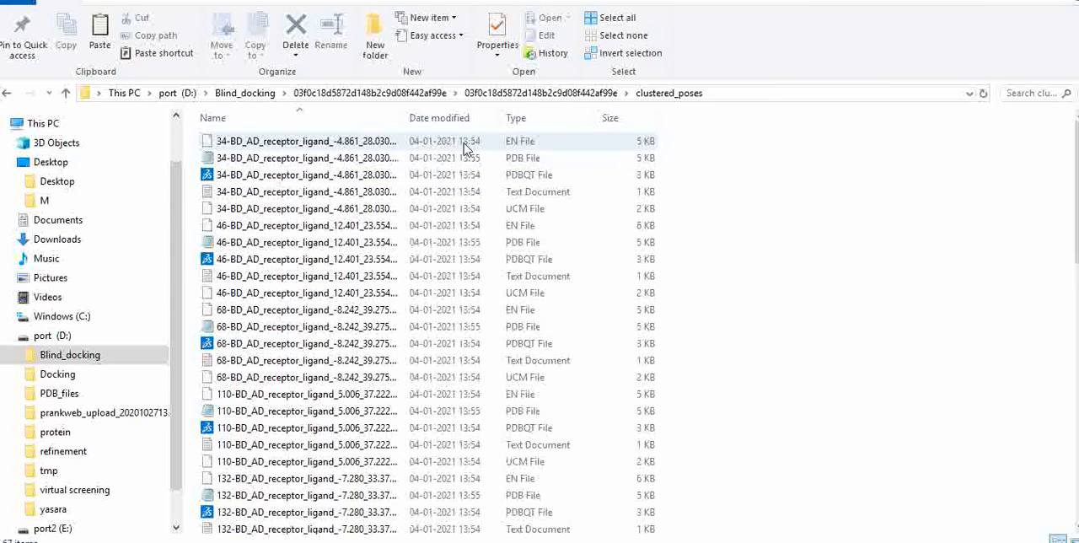
{"action": "left_click", "coordinate": [482, 196]}
{"action": "double_click", "coordinate": [483, 202]}
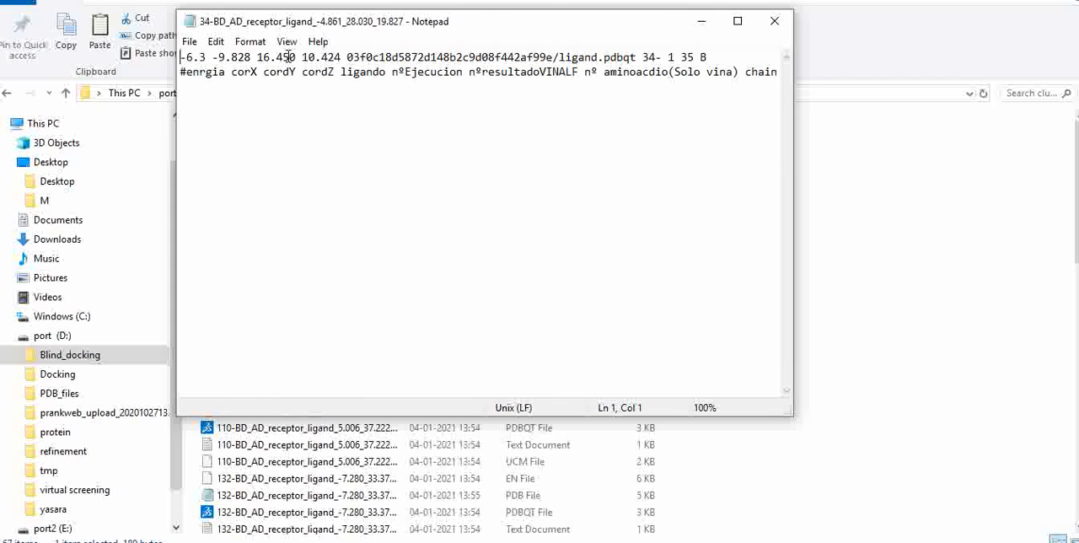
{"action": "left_click", "coordinate": [773, 21]}
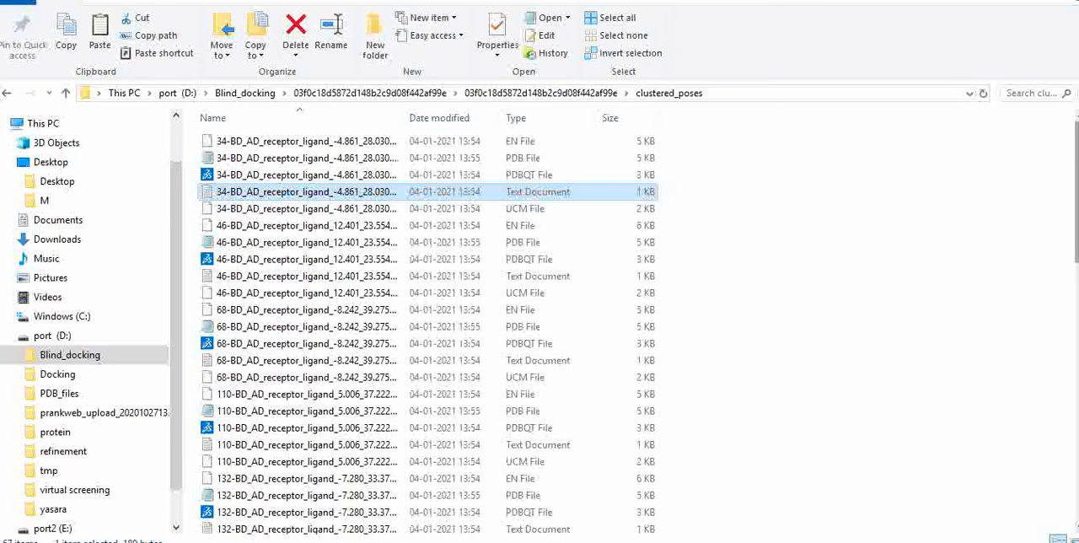
- Find the 174-BD_AD_receptor_ligand text document in clustered_poses and open it to check the pose's energy and coordinates
{"action": "scroll", "coordinate": [1077, 240], "scroll_direction": "down", "scroll_amount": 4}
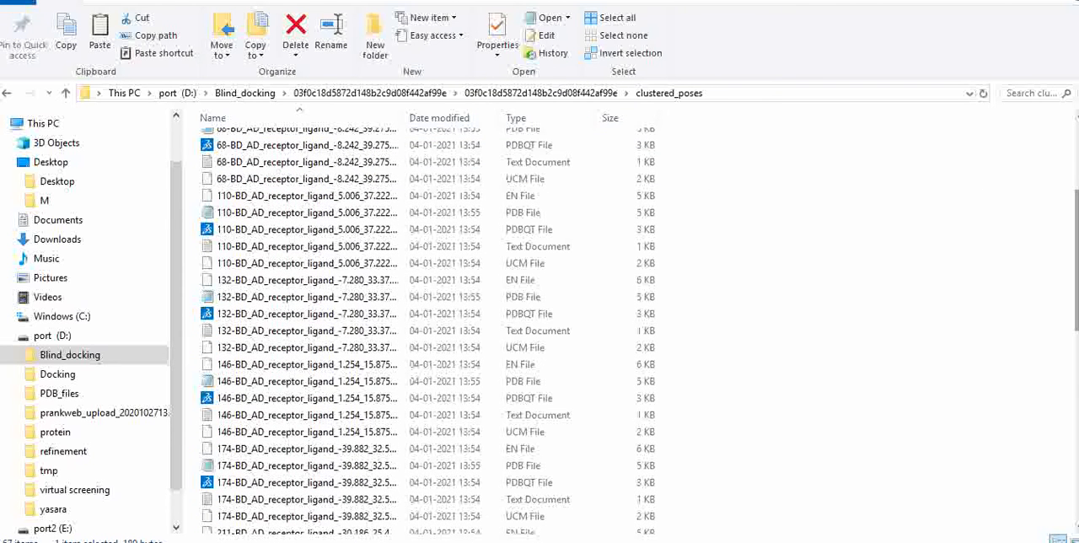
{"action": "scroll", "coordinate": [995, 295], "scroll_direction": "down", "scroll_amount": 3}
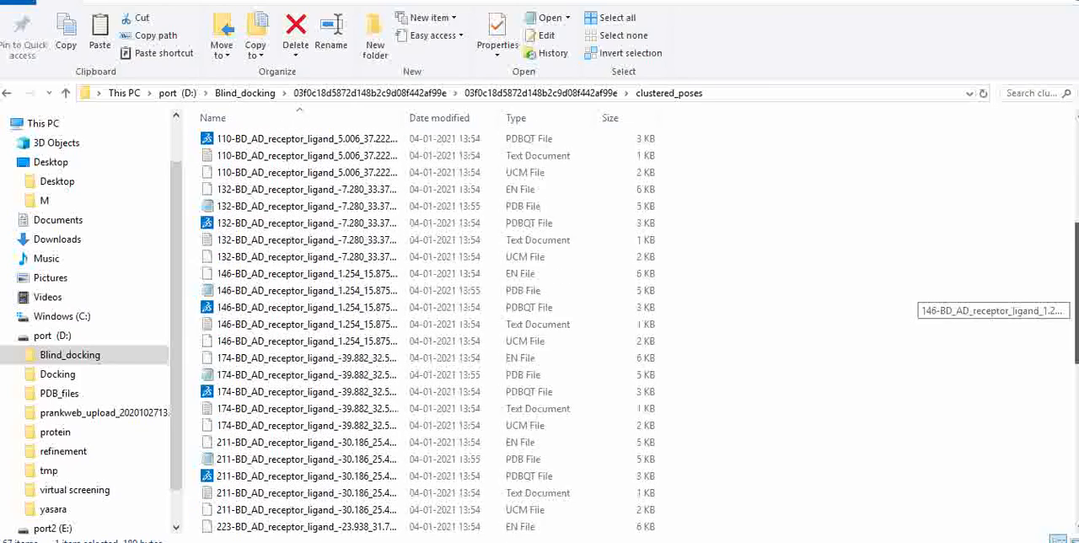
{"action": "scroll", "coordinate": [994, 295], "scroll_direction": "down", "scroll_amount": 1}
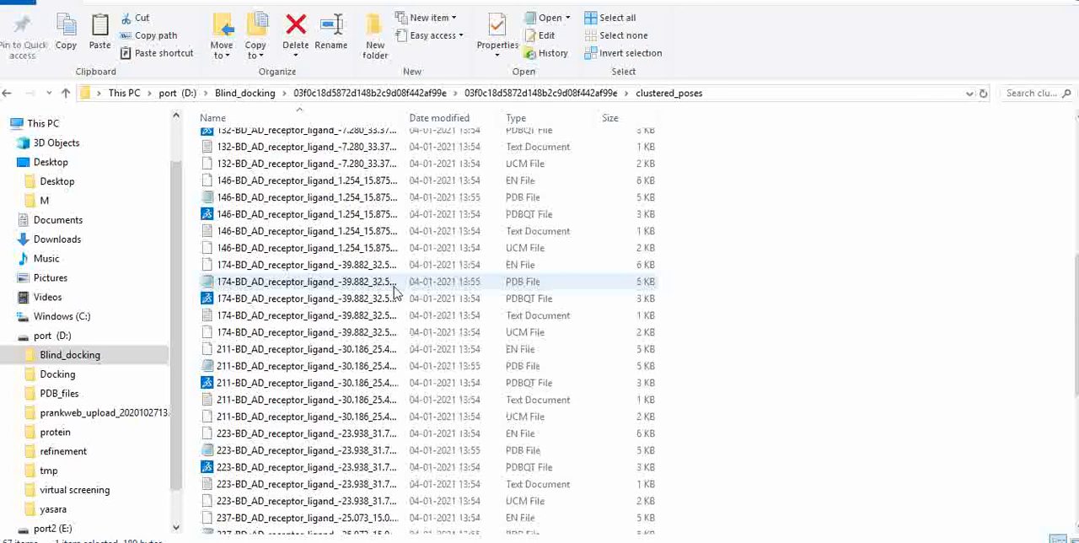
{"action": "double_click", "coordinate": [427, 317]}
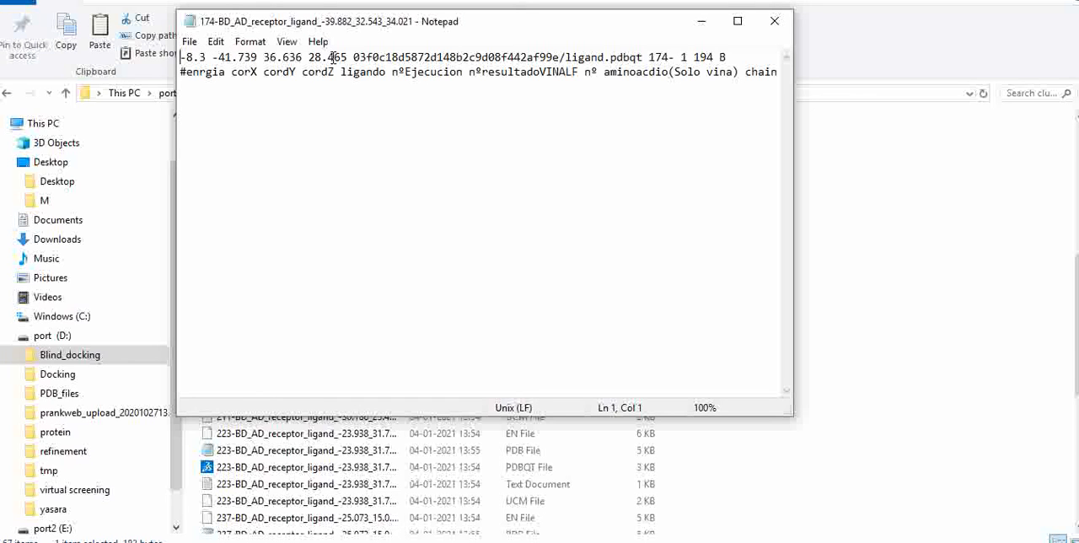
{"action": "left_click", "coordinate": [705, 24]}
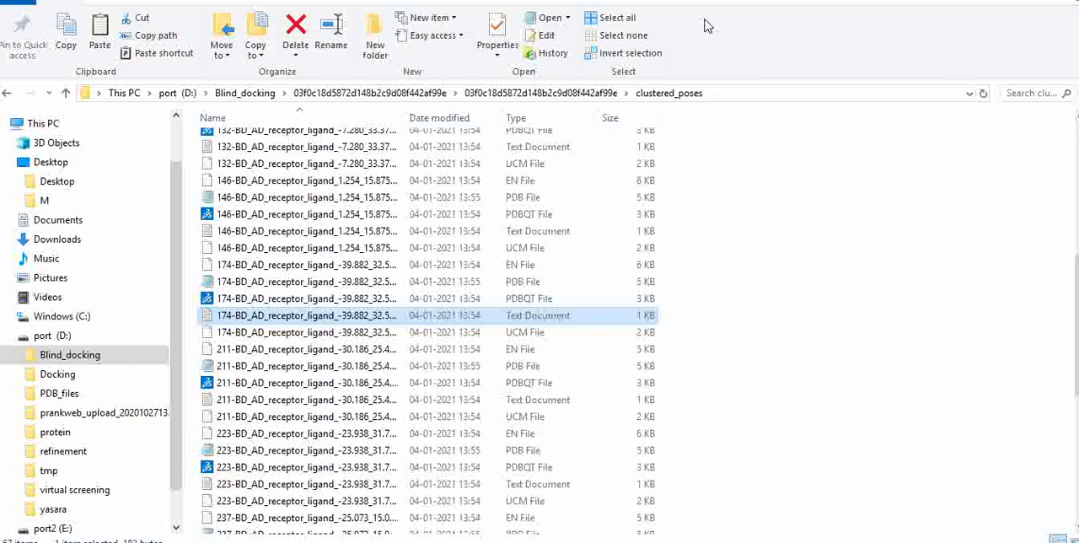
- Go up to the parent results folder, view the binding energy frequency and energetic contributions plots, and close the image viewer
{"action": "left_click", "coordinate": [557, 95]}
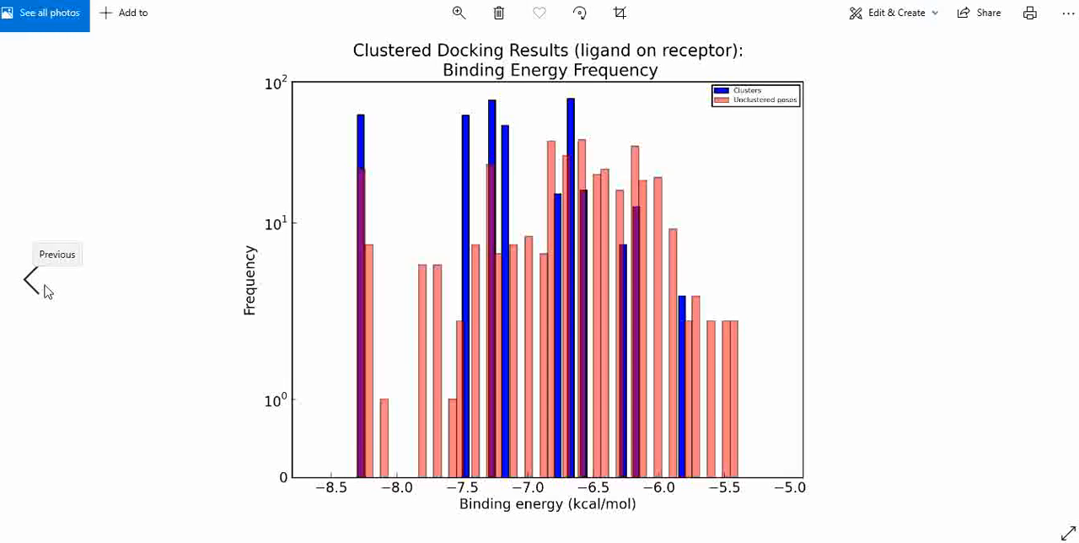
{"action": "left_click", "coordinate": [34, 280]}
{"action": "left_click", "coordinate": [44, 291]}
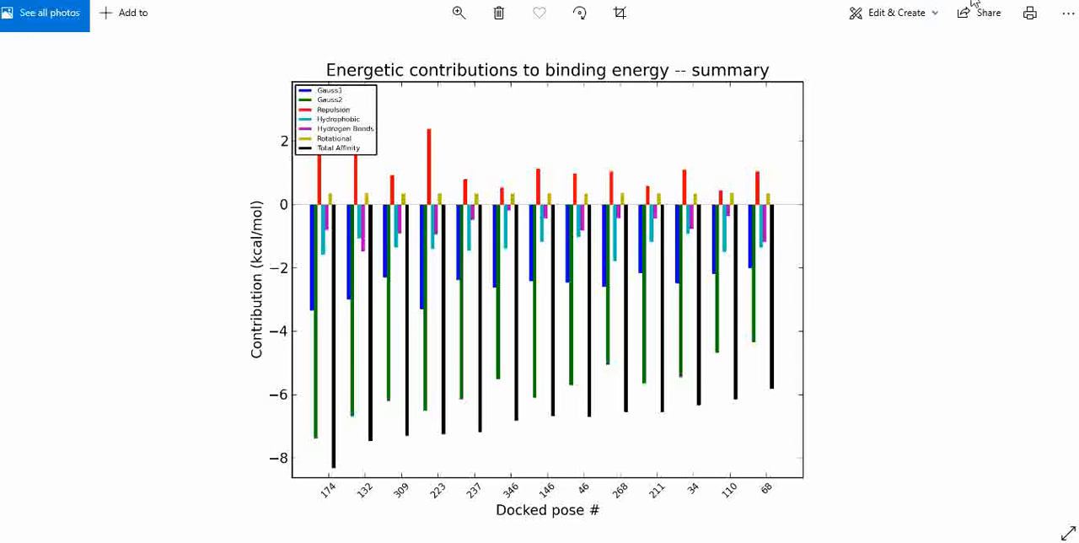
{"action": "left_click", "coordinate": [1060, 0]}
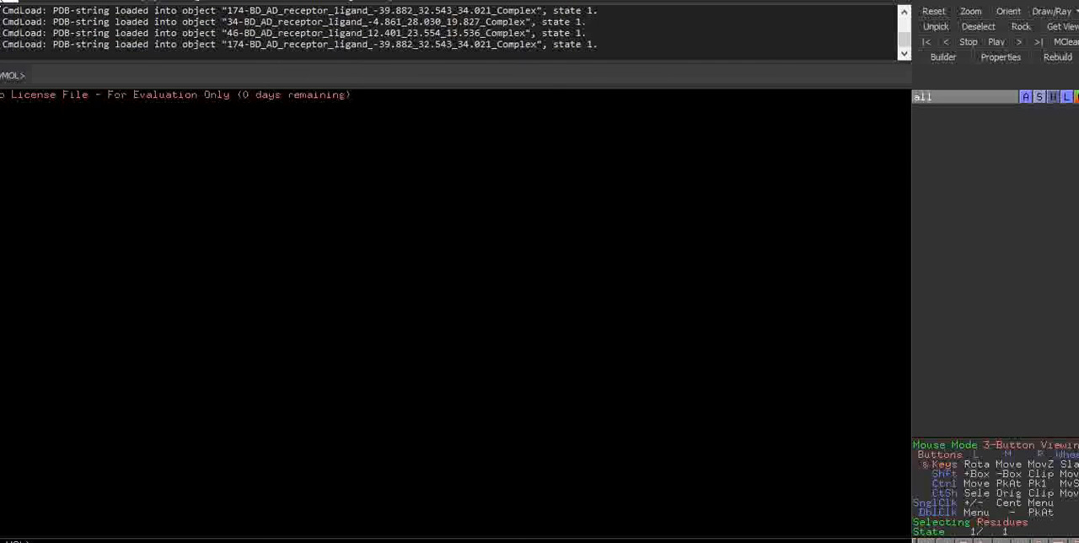
- Switch to PyMOL and load the 174-BD_AD_receptor_ligand complex PDB file from the clustered_interactions folder
{"action": "left_click", "coordinate": [7, 2]}
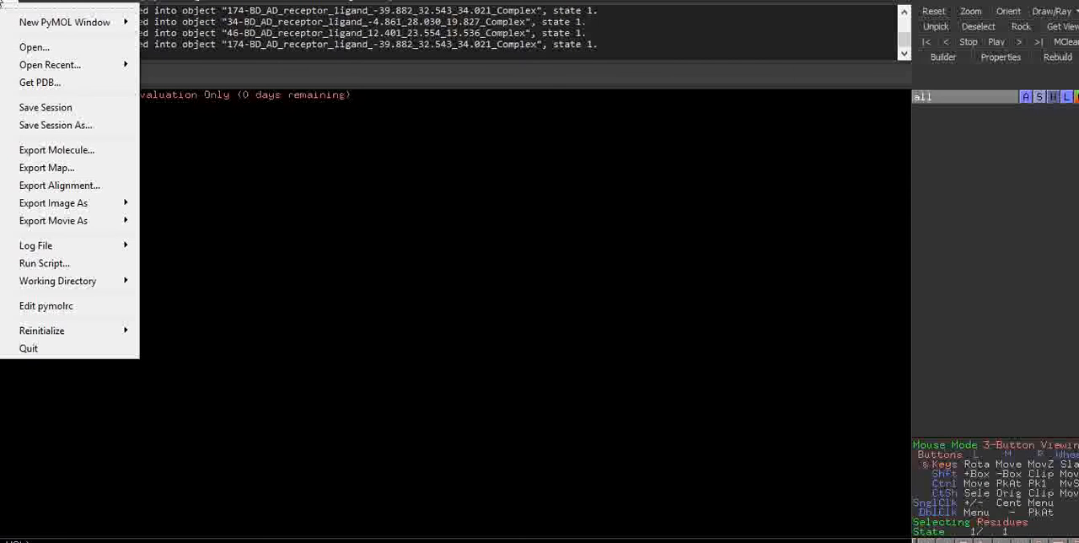
{"action": "left_click", "coordinate": [24, 47]}
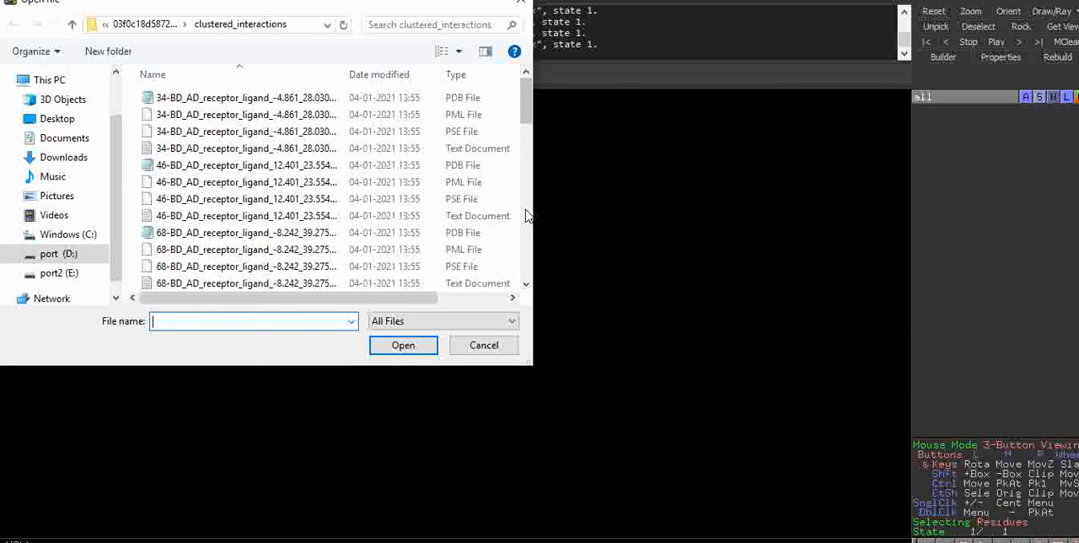
{"action": "scroll", "coordinate": [526, 216], "scroll_direction": "down", "scroll_amount": 4}
{"action": "scroll", "coordinate": [525, 216], "scroll_direction": "down", "scroll_amount": 4}
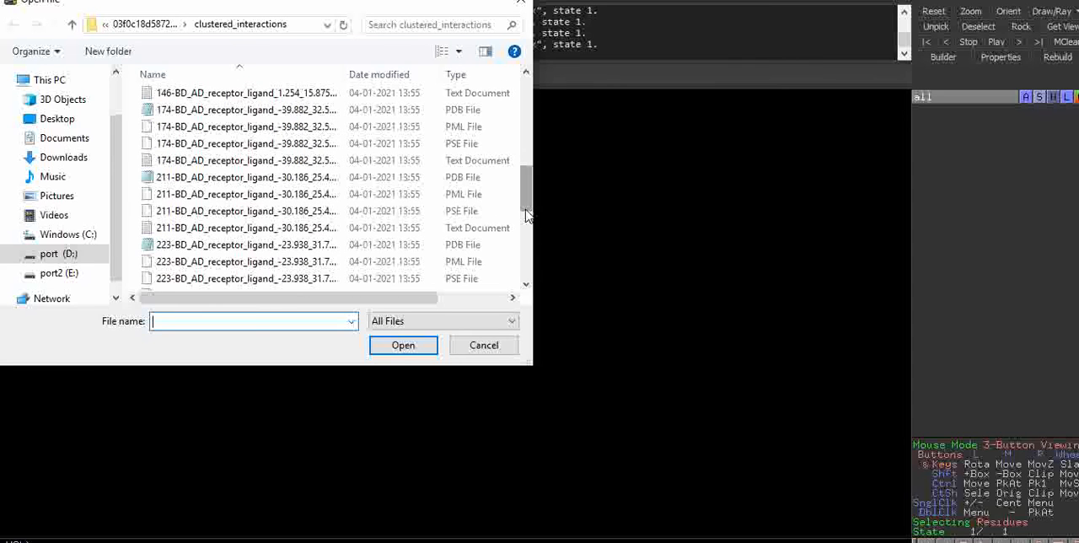
{"action": "left_click", "coordinate": [195, 113]}
{"action": "double_click", "coordinate": [195, 113]}
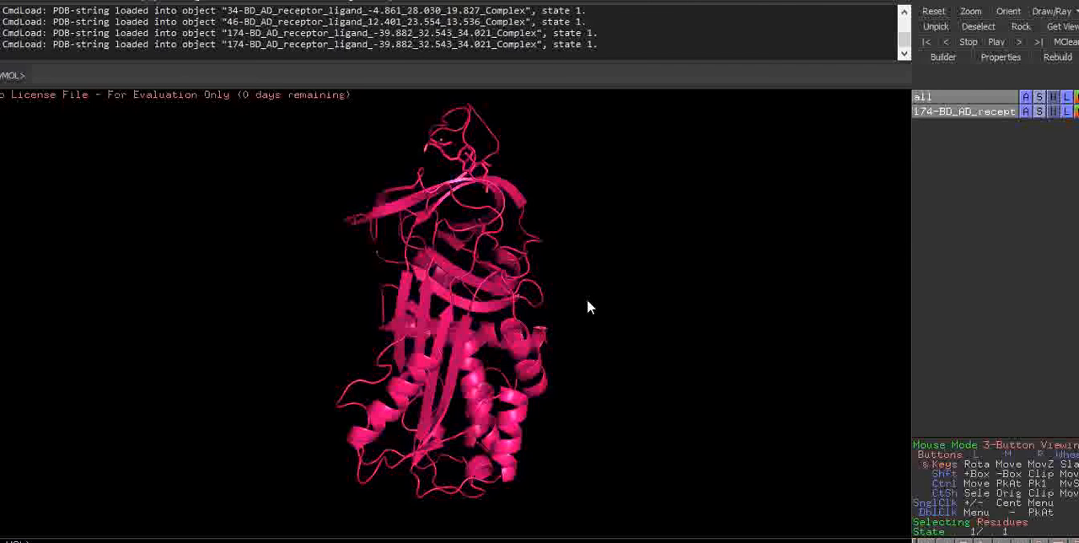
- Select the docked ligand near the protein's upper loop and color it green
{"action": "left_click_drag", "start_coordinate": [573, 311], "coordinate": [461, 316]}
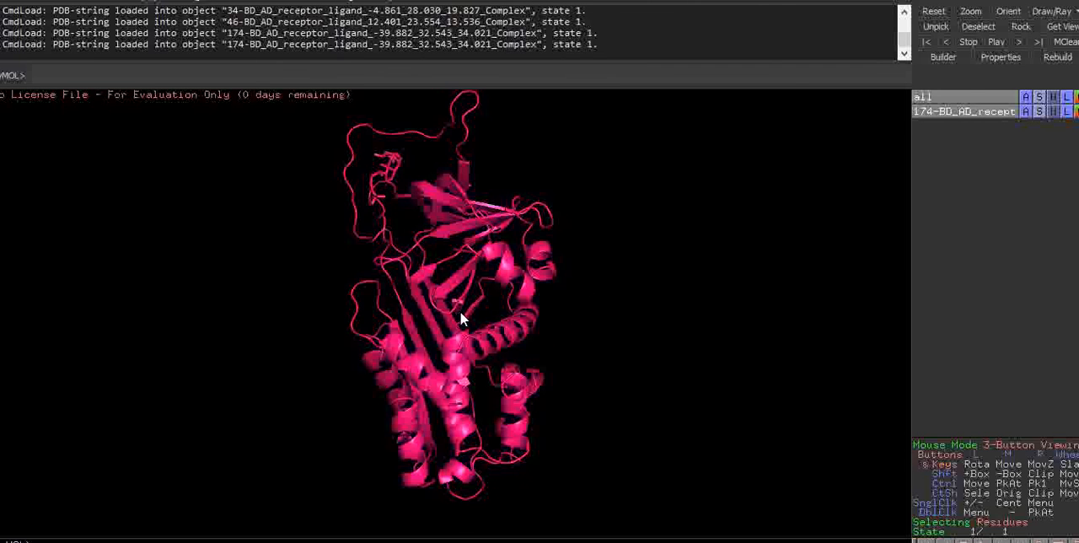
{"action": "left_click", "coordinate": [390, 159]}
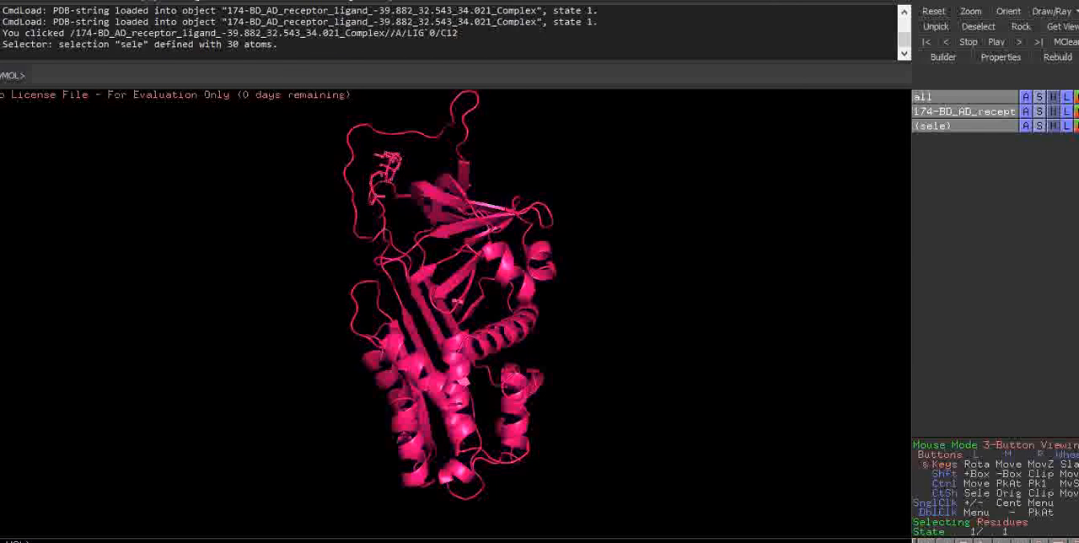
{"action": "left_click", "coordinate": [1076, 125]}
{"action": "mouse_move", "coordinate": [1038, 246]}
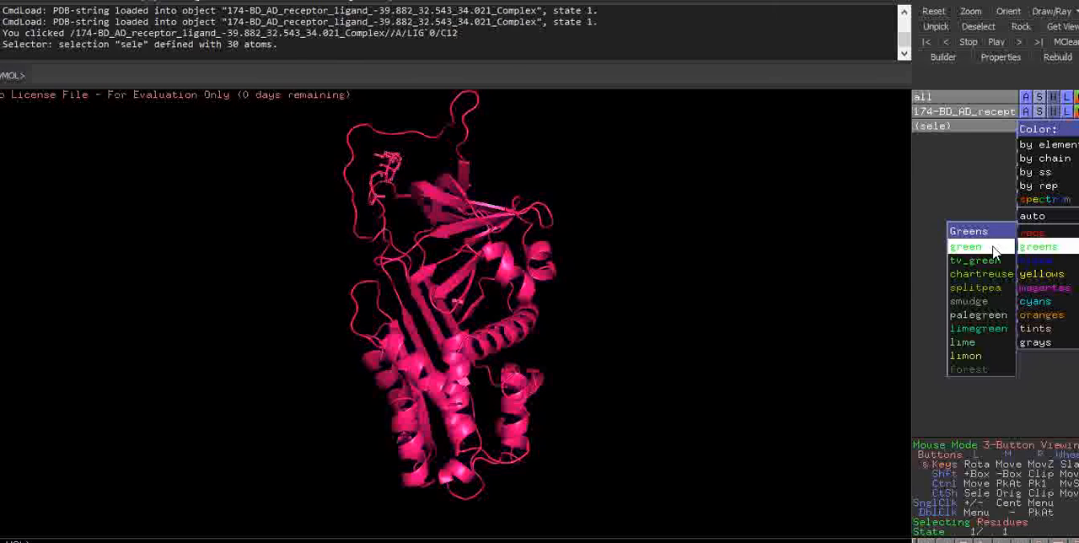
{"action": "left_click", "coordinate": [967, 246]}
{"action": "left_click_drag", "start_coordinate": [529, 200], "coordinate": [569, 204]}
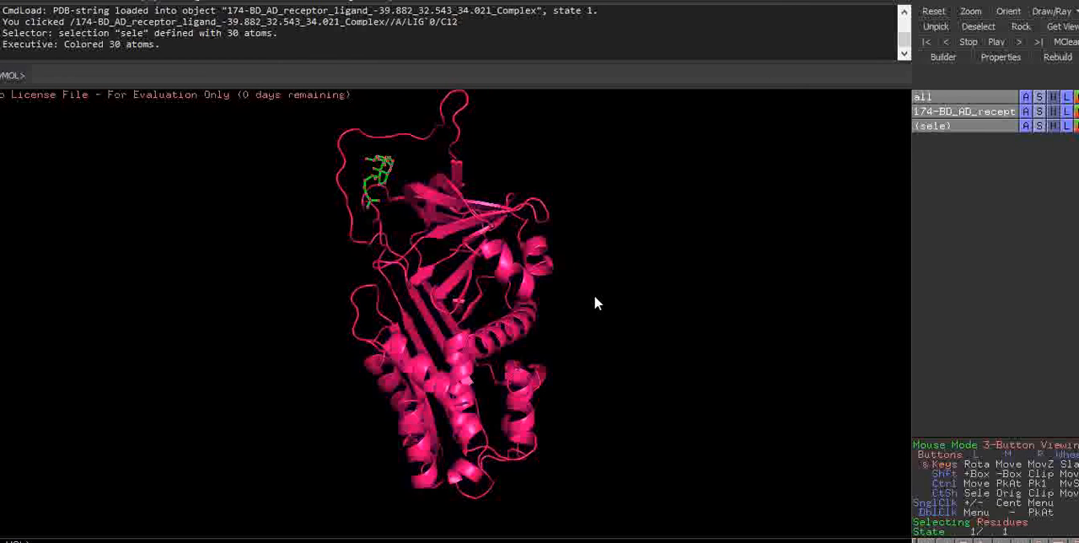
- Switch to the blind docking results page in Chrome and examine the ligand's position in the Cluster #1 3D preview from several angles
{"action": "mouse_move", "coordinate": [404, 540]}
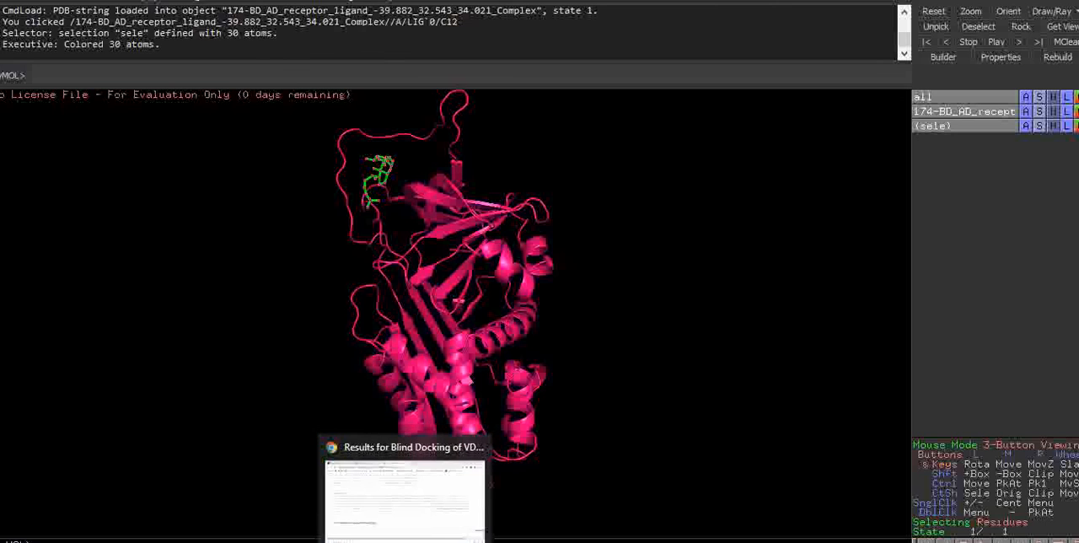
{"action": "left_click", "coordinate": [405, 498]}
{"action": "scroll", "coordinate": [1042, 270], "scroll_direction": "up", "scroll_amount": 10}
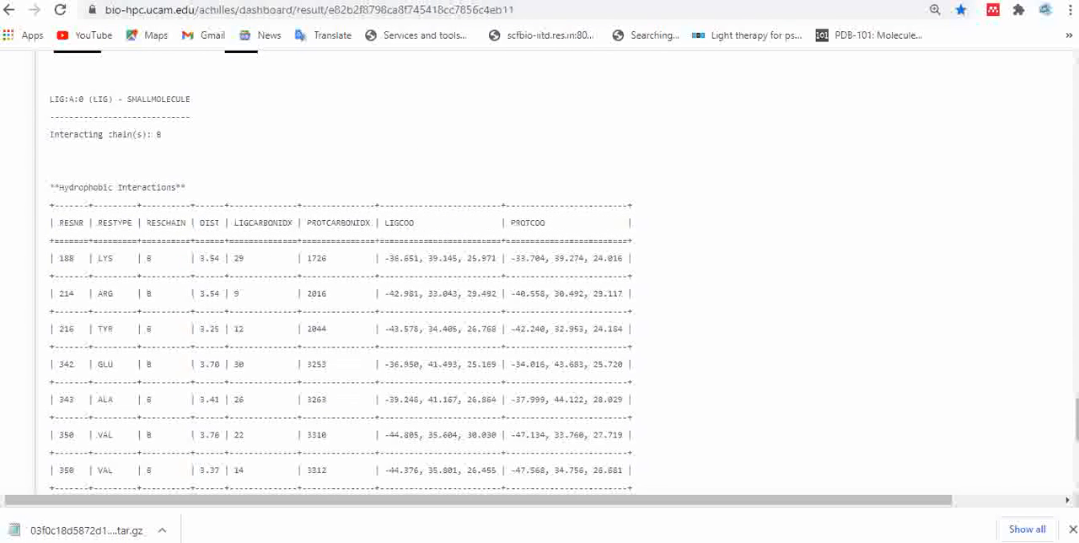
{"action": "scroll", "coordinate": [1035, 170], "scroll_direction": "up", "scroll_amount": 15}
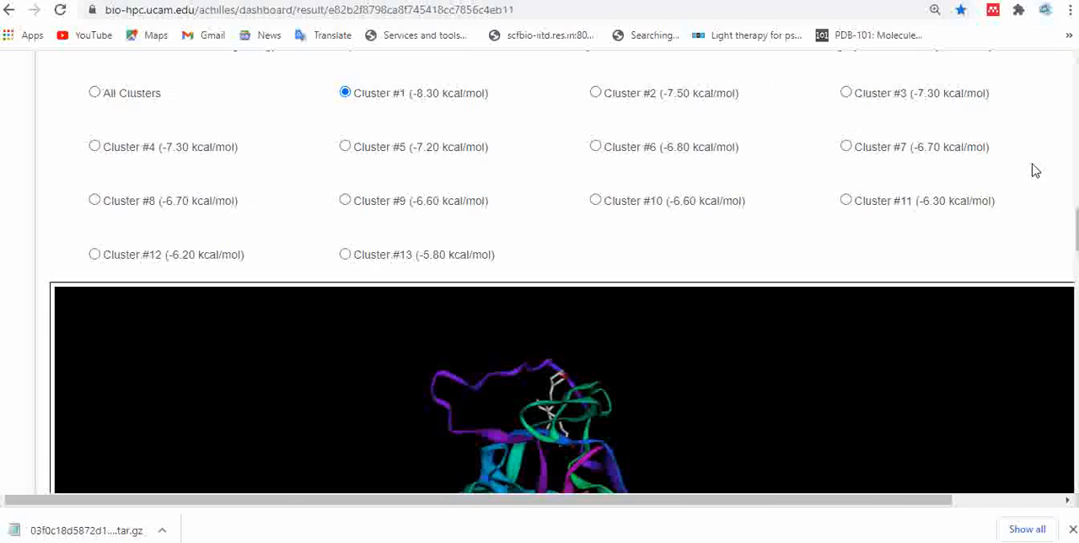
{"action": "left_click_drag", "start_coordinate": [1078, 226], "coordinate": [1078, 252]}
{"action": "left_click_drag", "start_coordinate": [860, 335], "coordinate": [584, 387]}
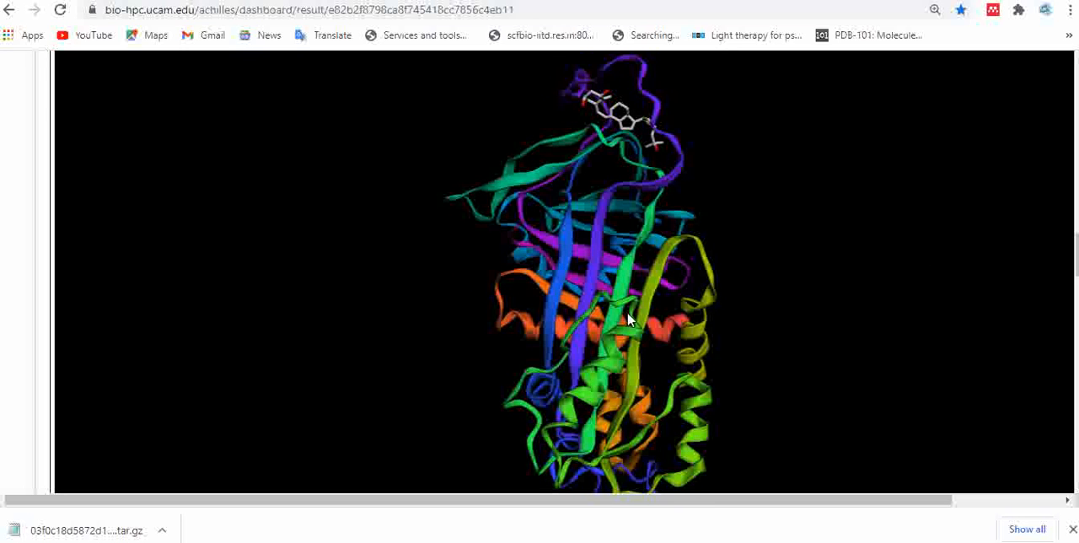
{"action": "left_click_drag", "start_coordinate": [660, 304], "coordinate": [591, 352]}
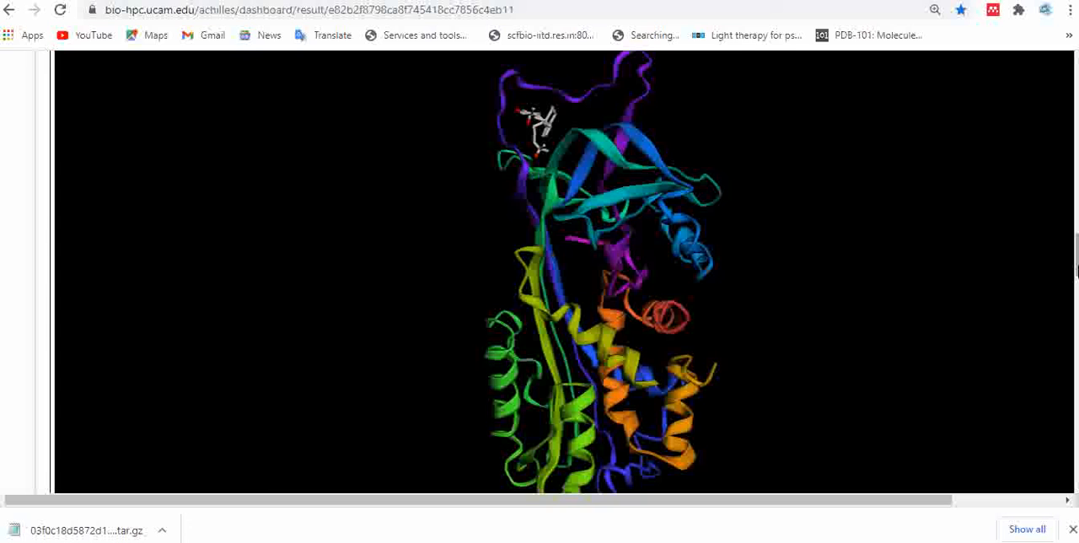
{"action": "left_click_drag", "start_coordinate": [1076, 270], "coordinate": [1076, 213]}
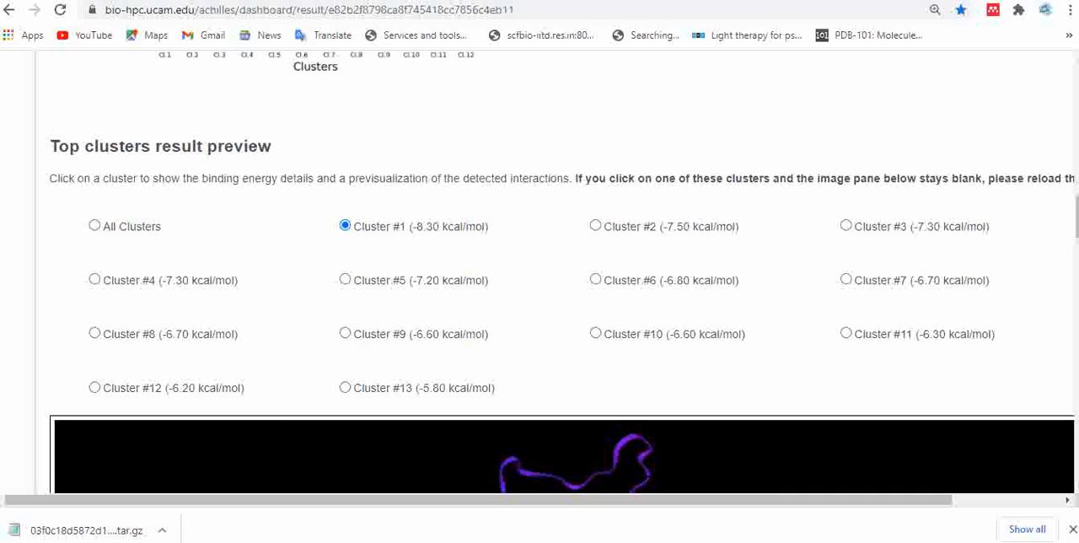
- Review Cluster #1's energy contribution plots, Residue - Ligand Interactions view, Interactions Color Key and hydrophobic interactions table
{"action": "scroll", "coordinate": [563, 271], "scroll_direction": "down", "scroll_amount": 5}
{"action": "scroll", "coordinate": [563, 271], "scroll_direction": "down", "scroll_amount": 4}
{"action": "scroll", "coordinate": [563, 272], "scroll_direction": "down", "scroll_amount": 4}
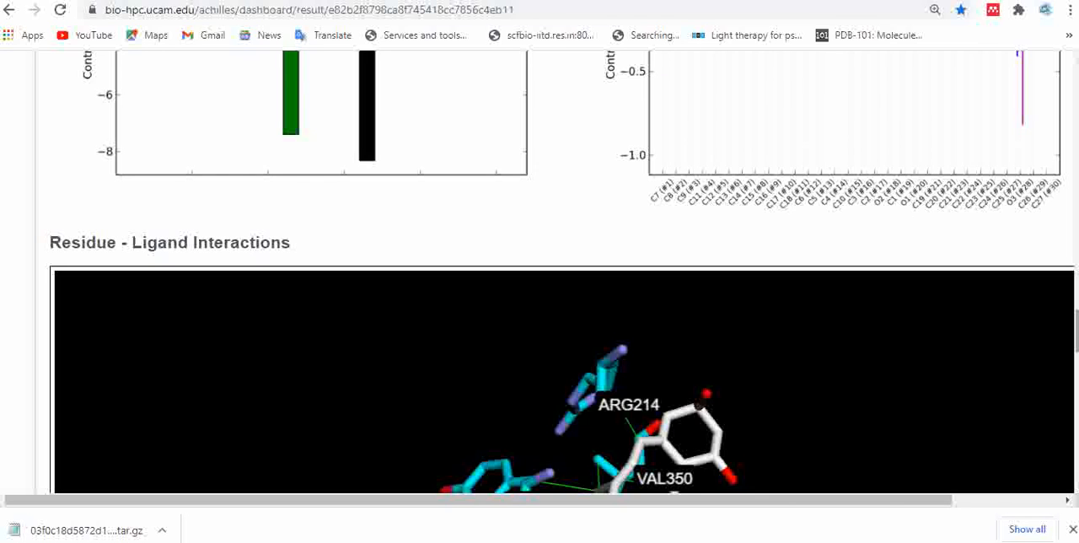
{"action": "scroll", "coordinate": [1077, 397], "scroll_direction": "down", "scroll_amount": 4}
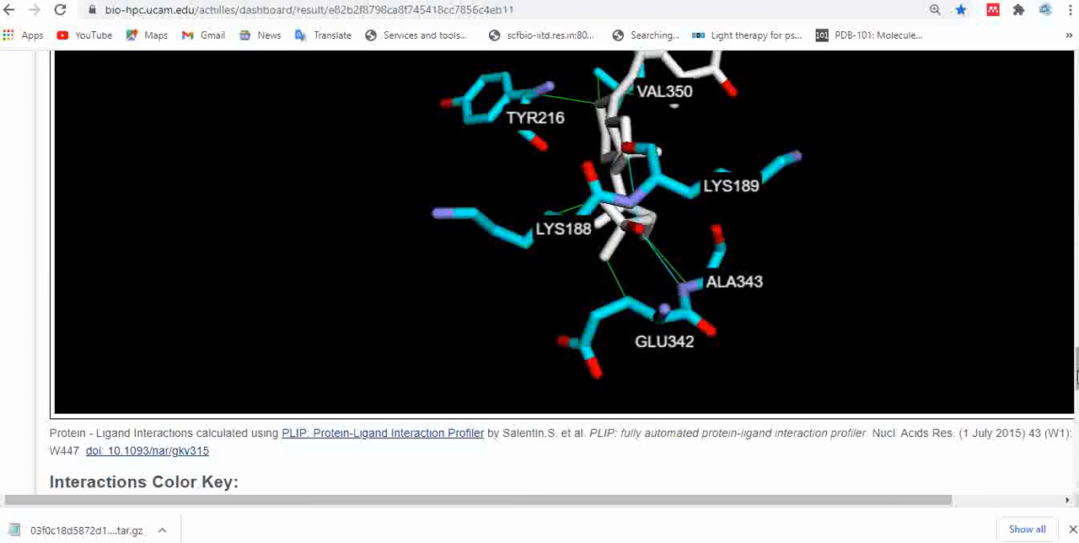
{"action": "scroll", "coordinate": [1076, 396], "scroll_direction": "down", "scroll_amount": 4}
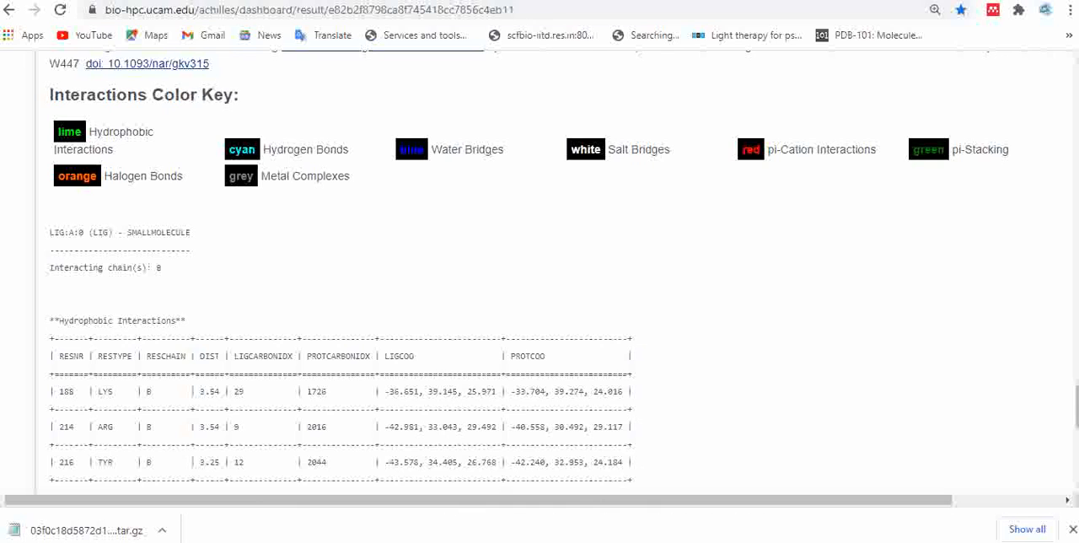
{"action": "scroll", "coordinate": [1076, 397], "scroll_direction": "down", "scroll_amount": 4}
{"action": "scroll", "coordinate": [1076, 397], "scroll_direction": "up", "scroll_amount": 4}
{"action": "scroll", "coordinate": [1077, 396], "scroll_direction": "up", "scroll_amount": 4}
{"action": "scroll", "coordinate": [563, 271], "scroll_direction": "up", "scroll_amount": 4}
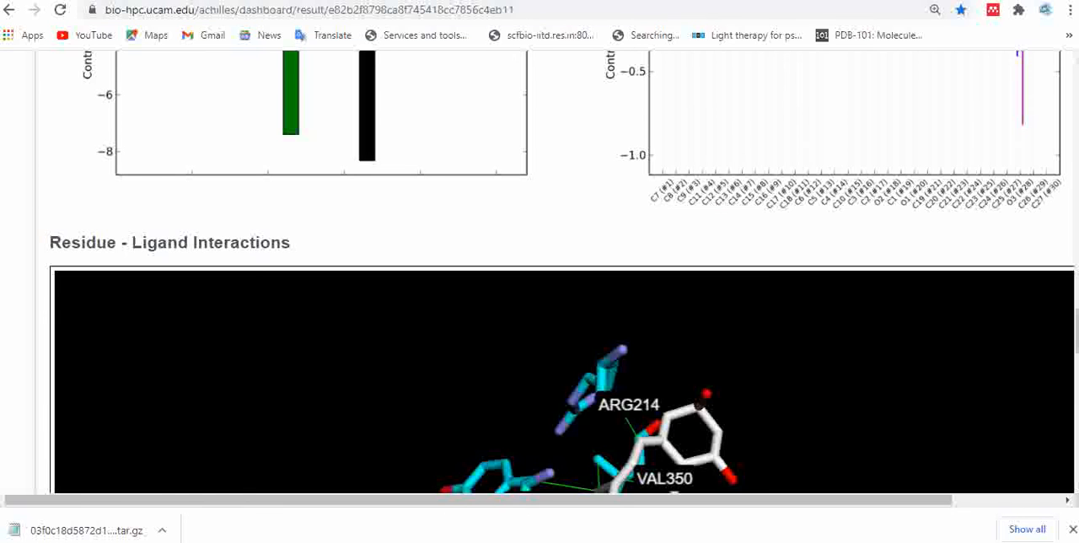
{"action": "scroll", "coordinate": [563, 271], "scroll_direction": "up", "scroll_amount": 8}
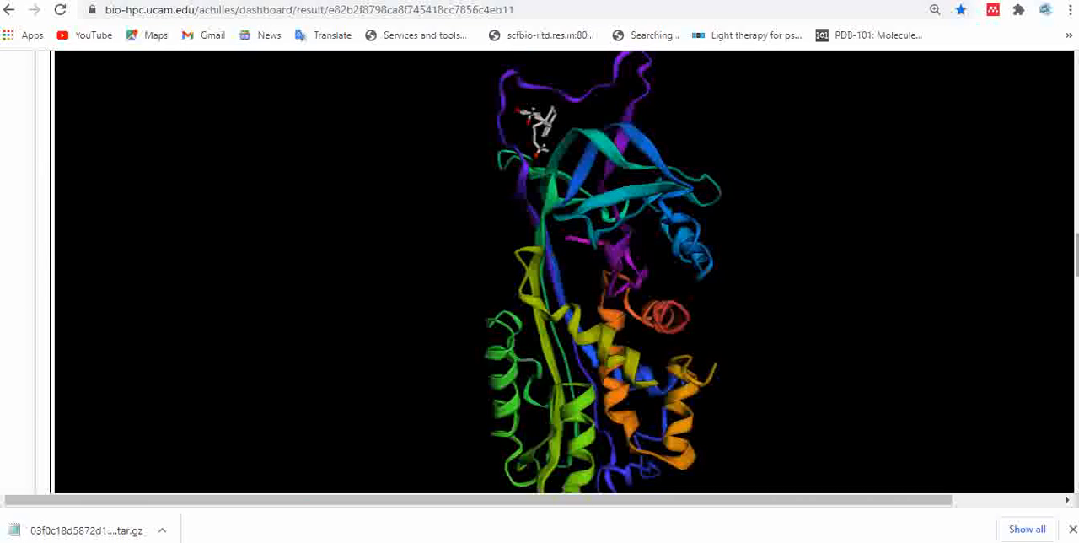